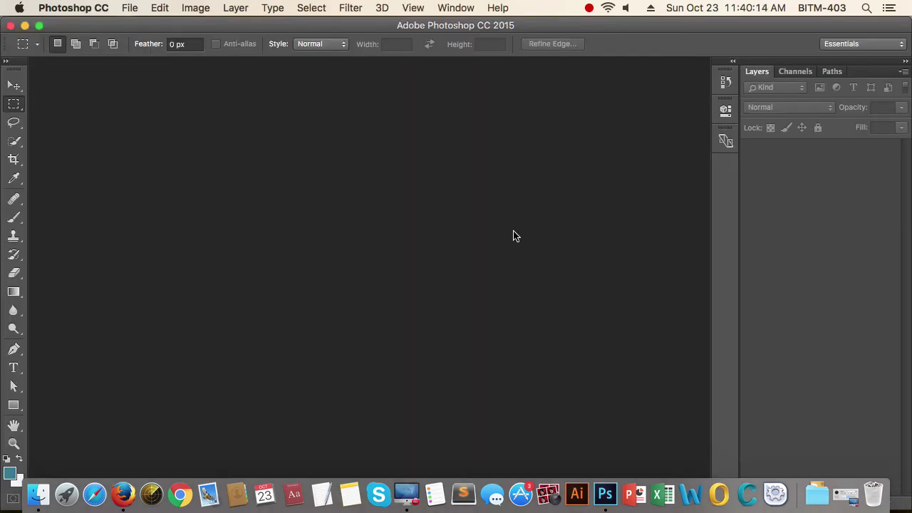
Open the settings for creating a new document.
key(super+n)
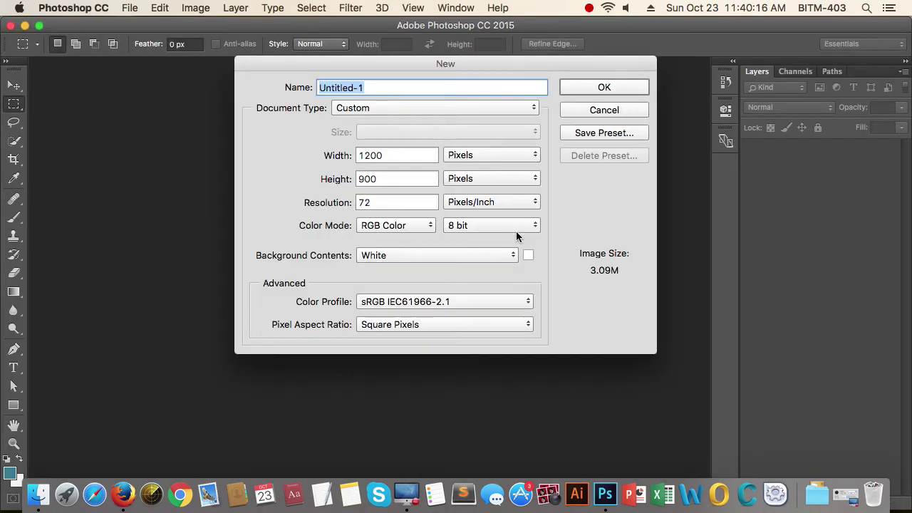
drag(452, 69, 471, 103)
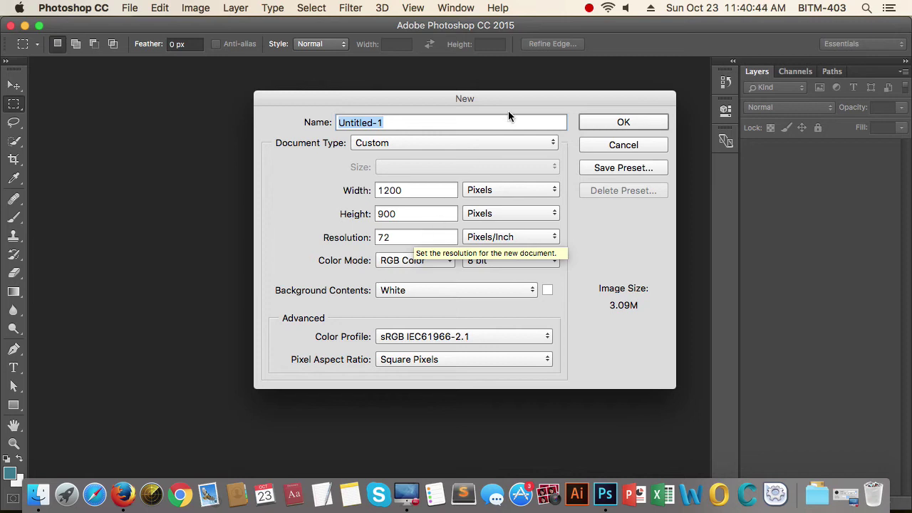
drag(526, 97, 518, 87)
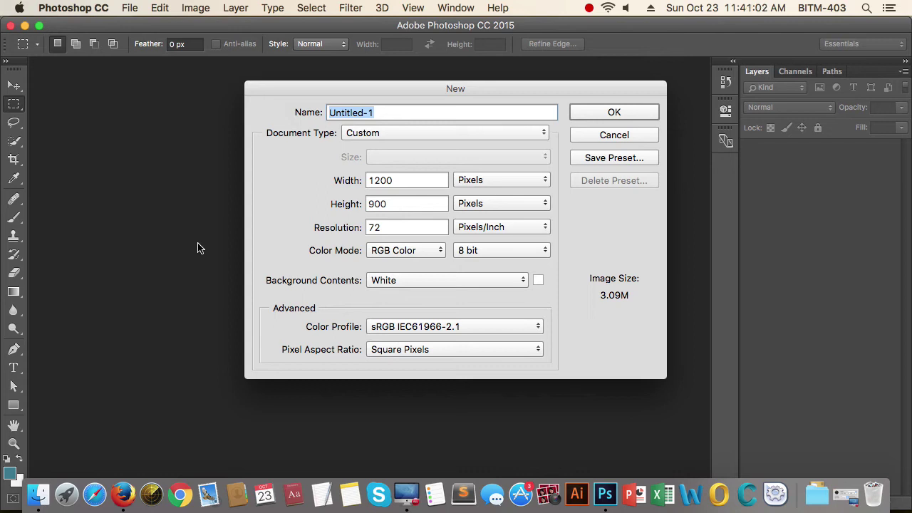
drag(414, 87, 396, 86)
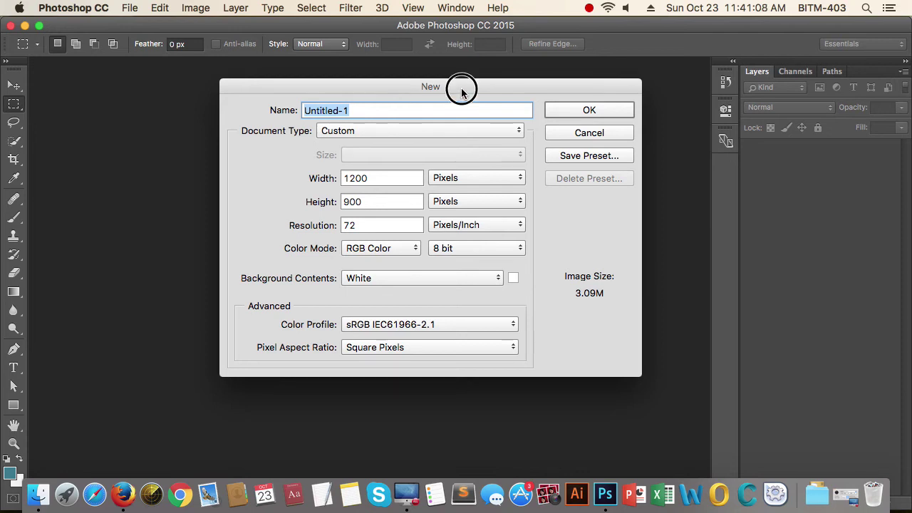
drag(469, 86, 448, 98)
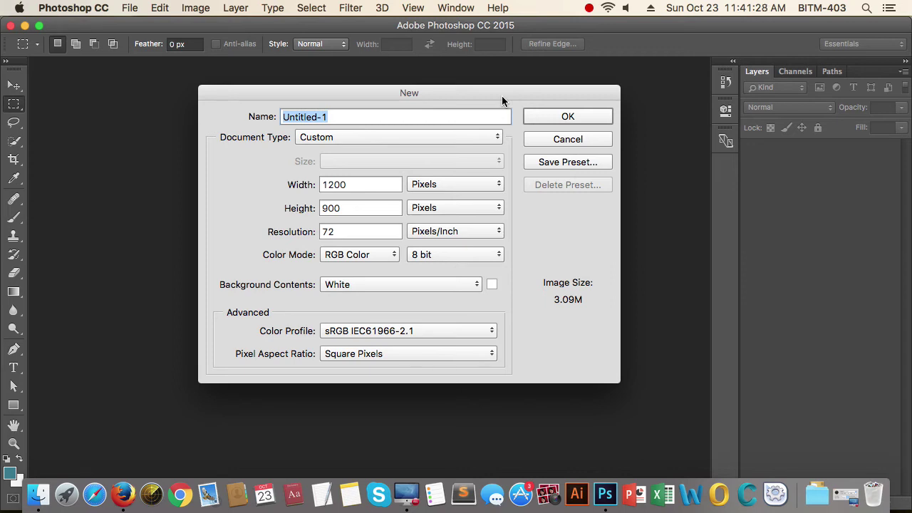
drag(502, 94, 489, 90)
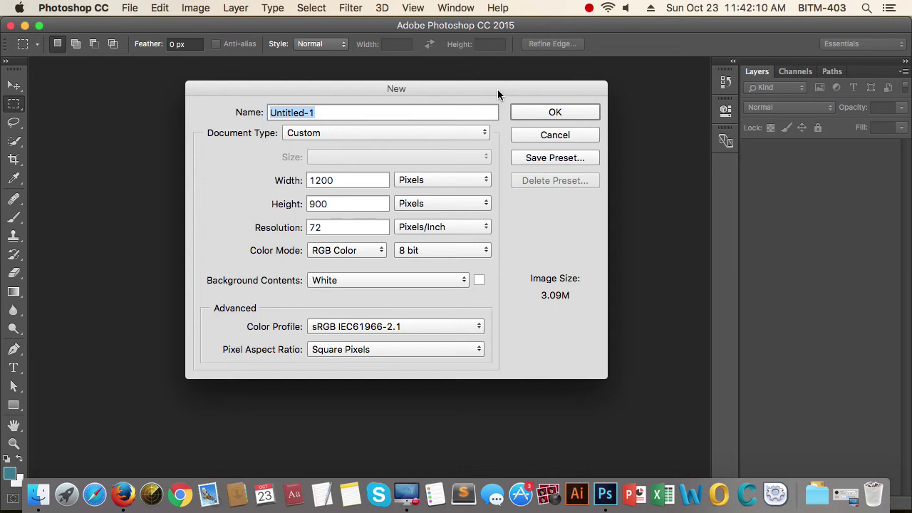
drag(500, 90, 495, 86)
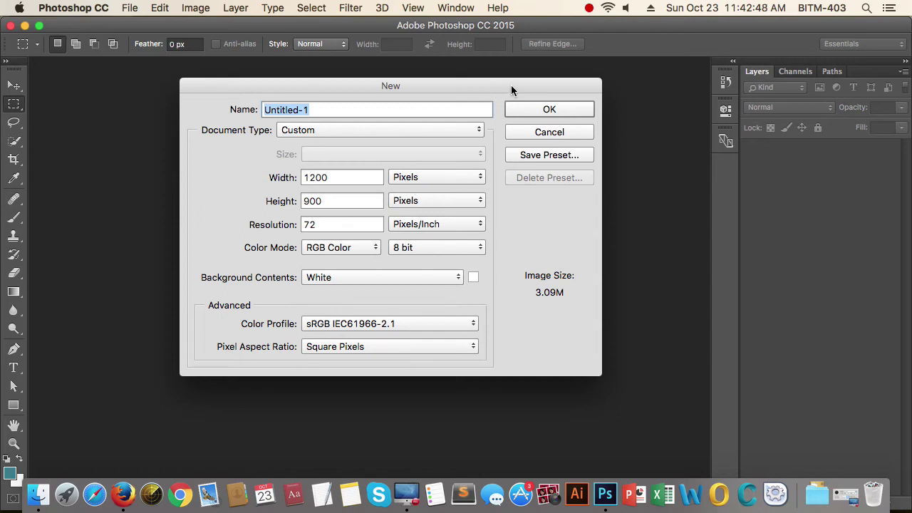
mouse_move(511, 89)
mouse_down()
mouse_move(496, 90)
mouse_move(496, 104)
mouse_move(511, 99)
mouse_up()
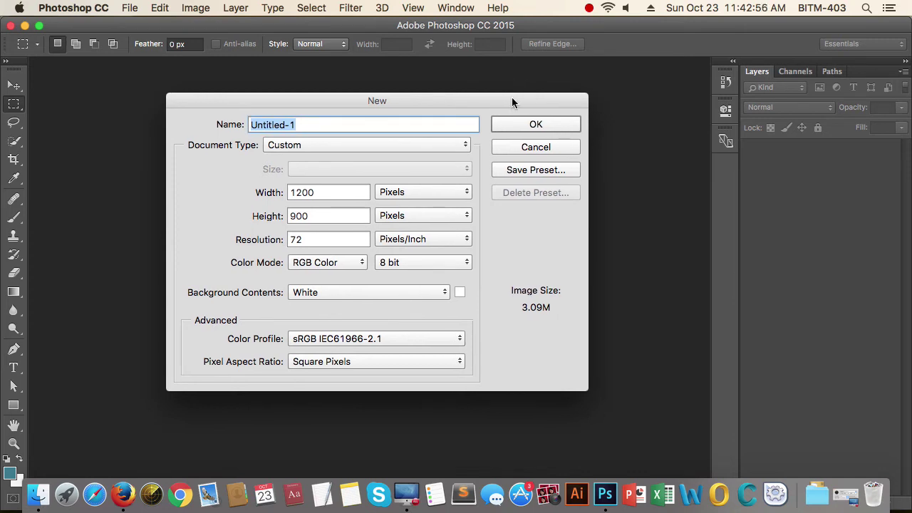
drag(516, 103, 517, 104)
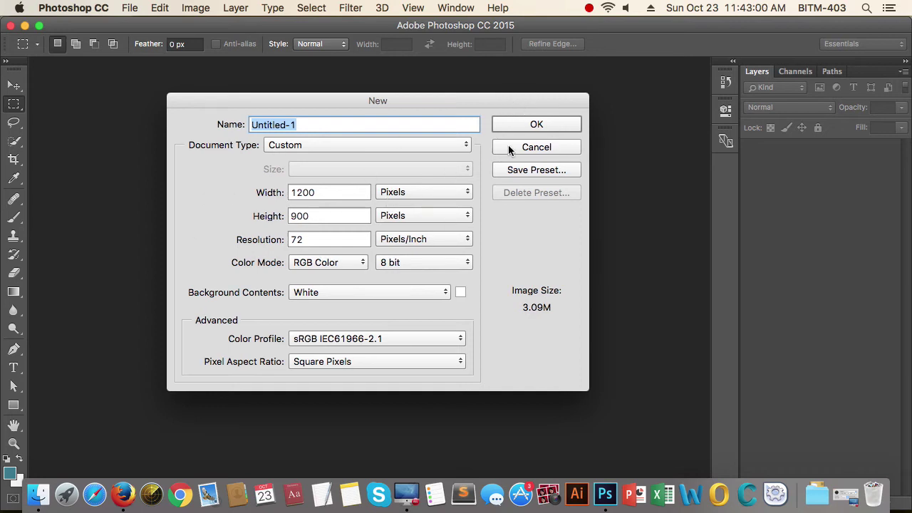
drag(530, 106, 530, 90)
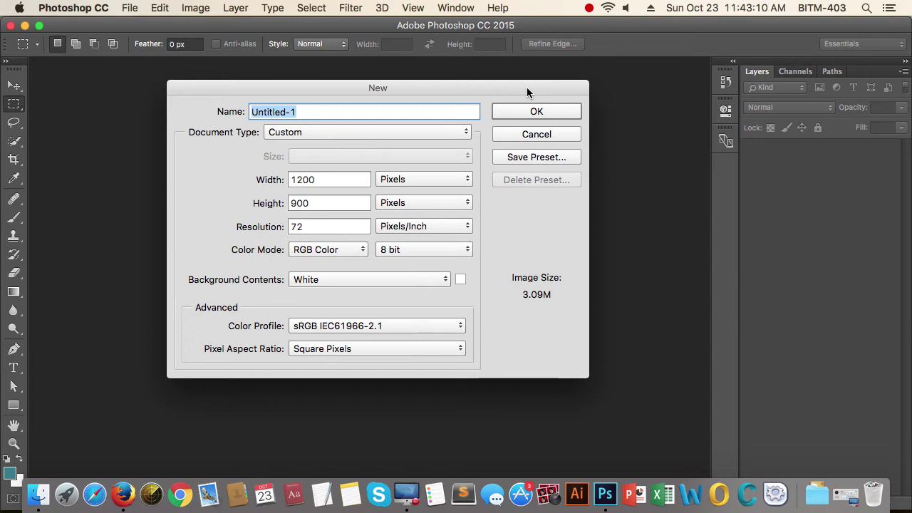
drag(527, 87, 524, 75)
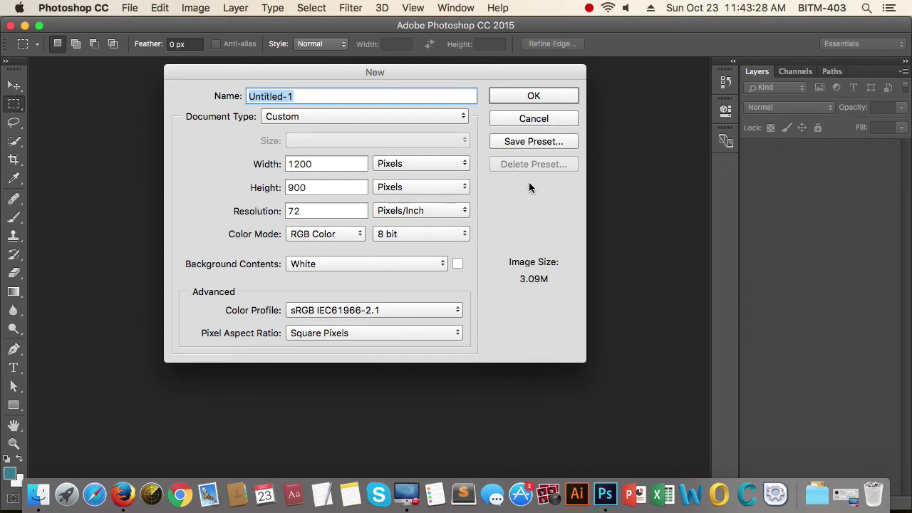
Create the new document with a width of 1920 pixels and a height of 2000 pixels.
double_click(330, 164)
drag(448, 75, 449, 84)
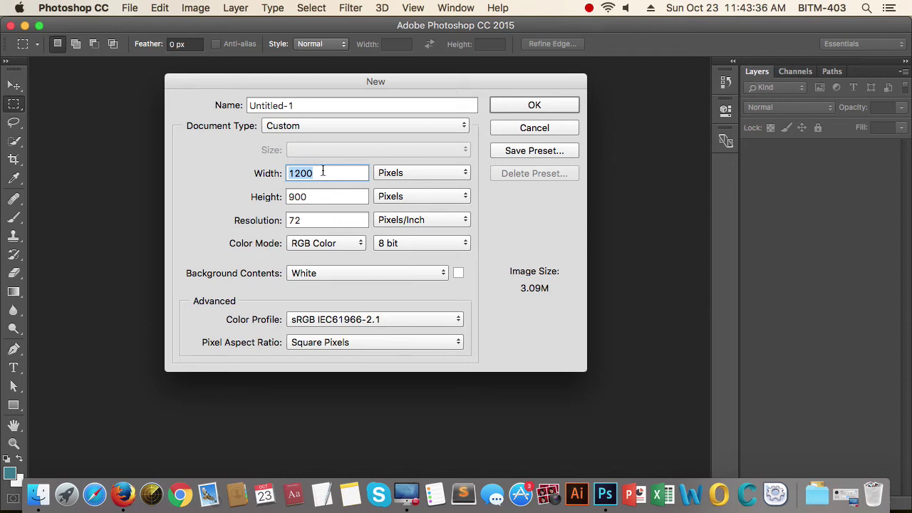
text(1920)
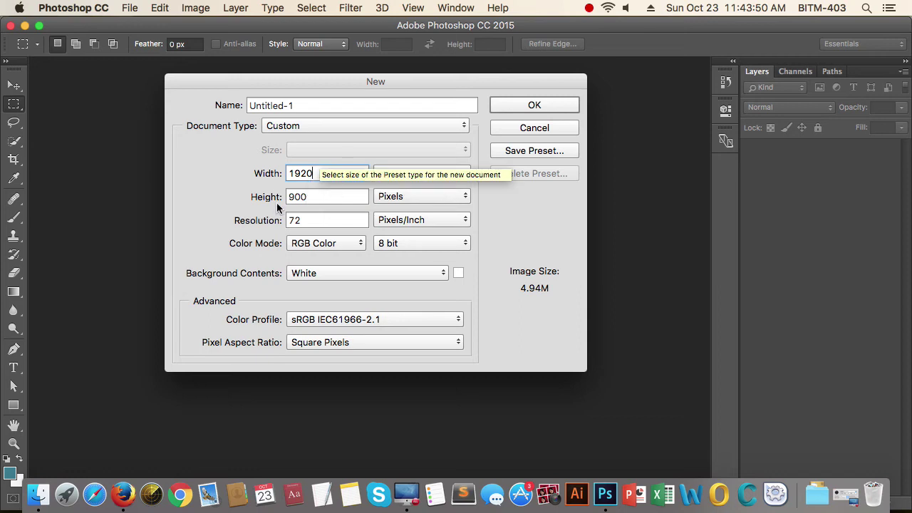
double_click(319, 197)
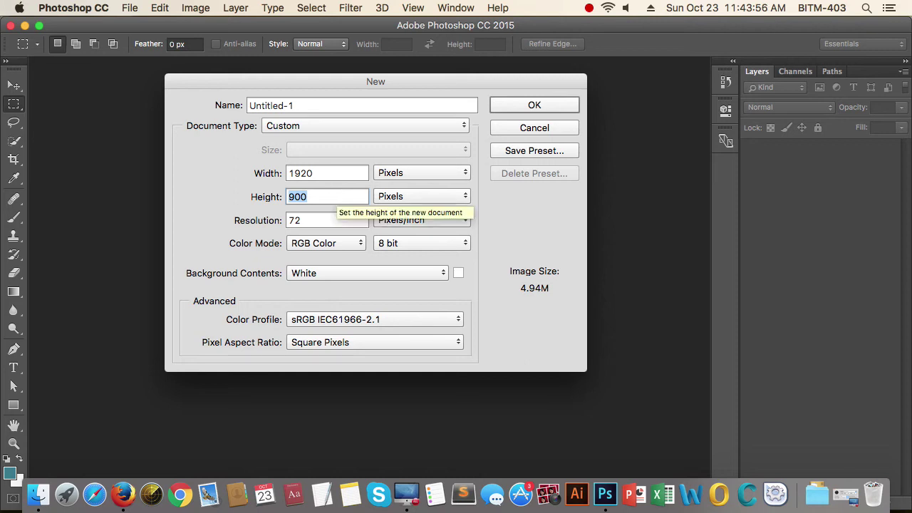
text(2000)
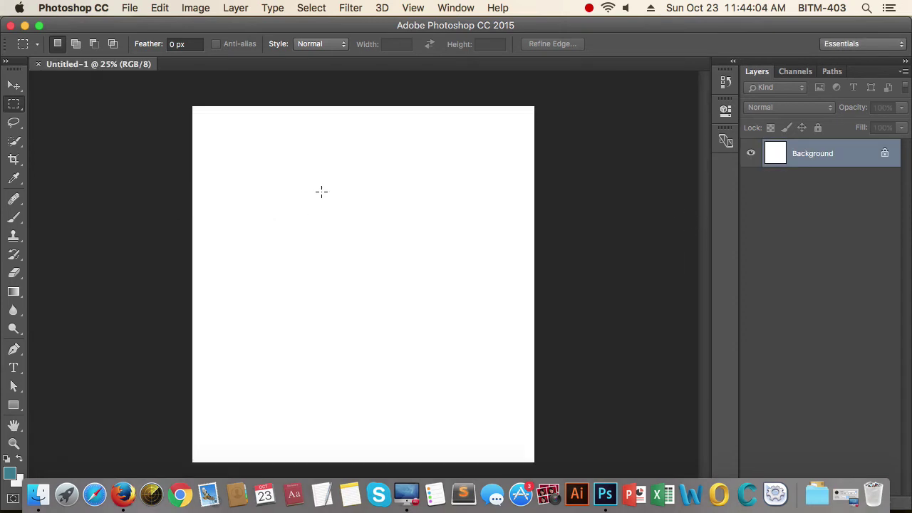
Activate the Move tool and check the new document's canvas size without changing it.
click(14, 86)
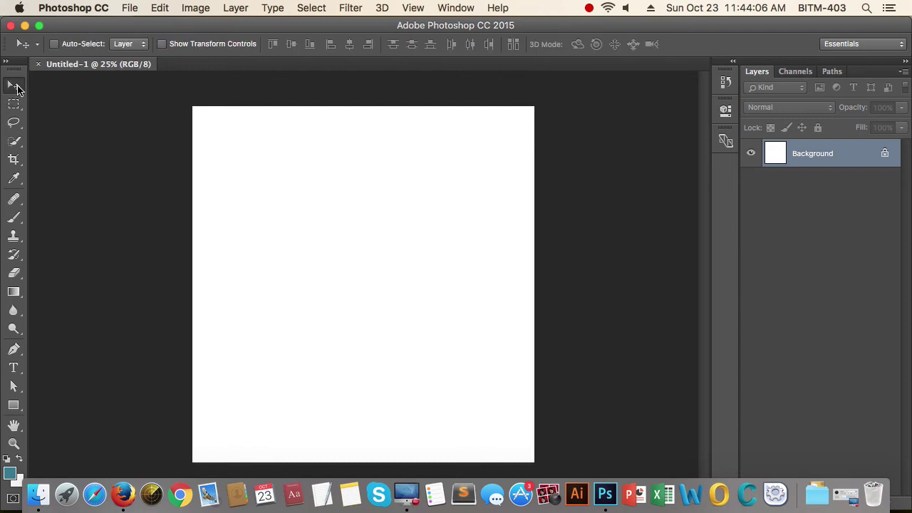
key(super+alt+c)
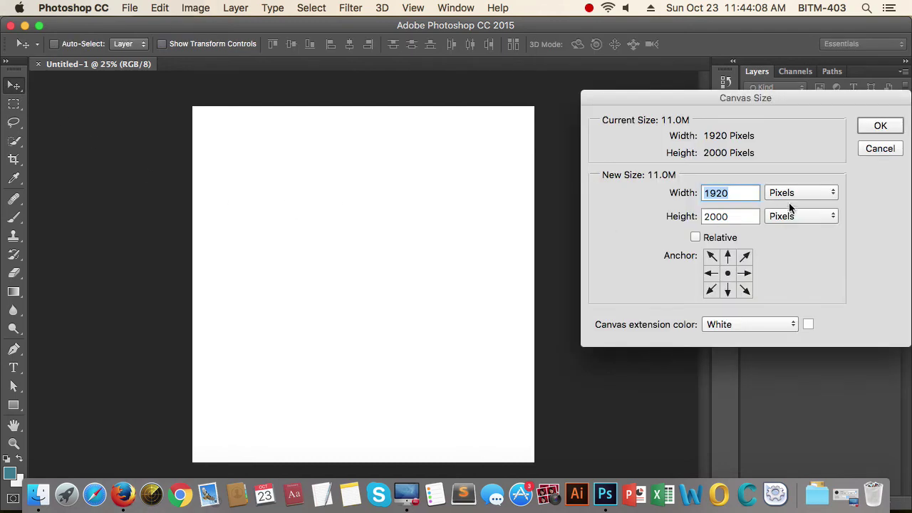
click(892, 128)
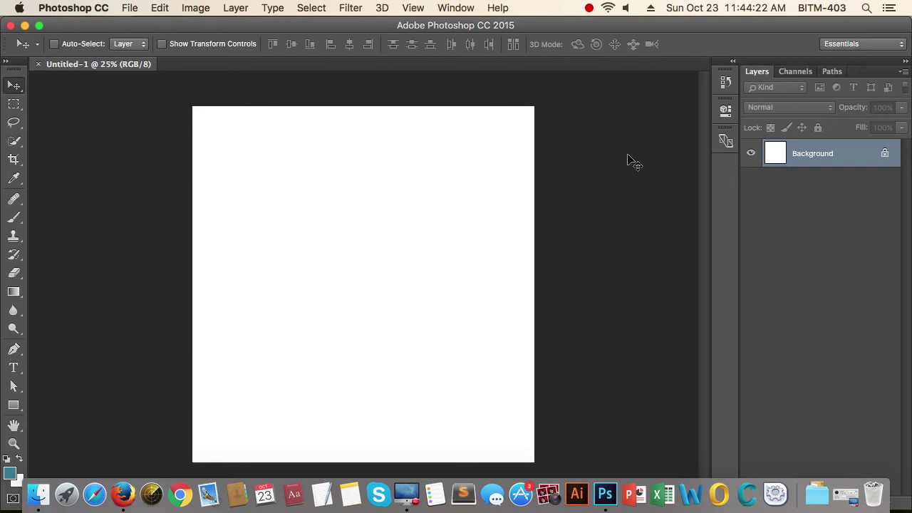
Show the rulers and place a vertical guide at about 740 px across the blank canvas.
click(414, 10)
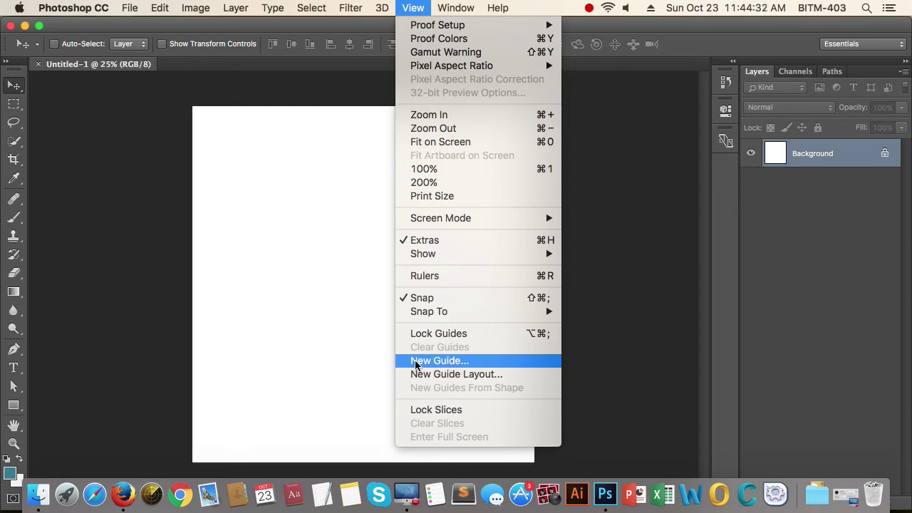
click(247, 248)
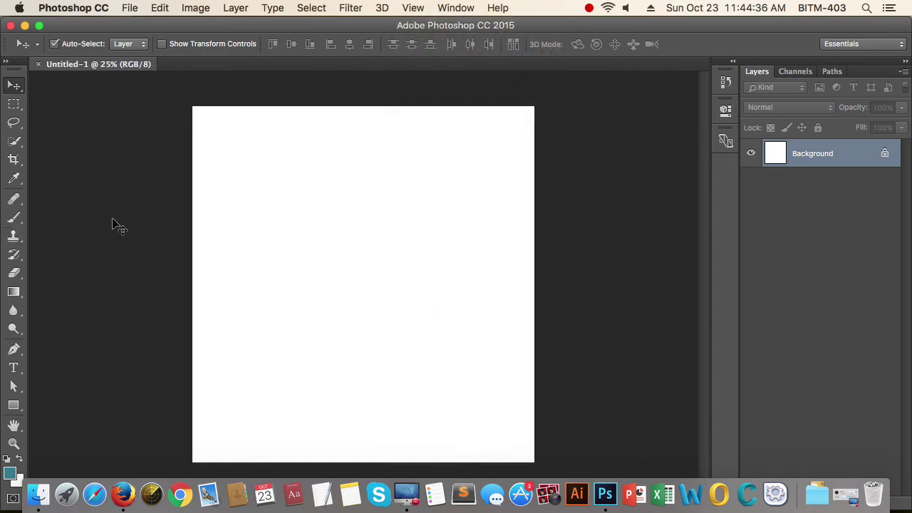
key(super+r)
drag(36, 201, 330, 238)
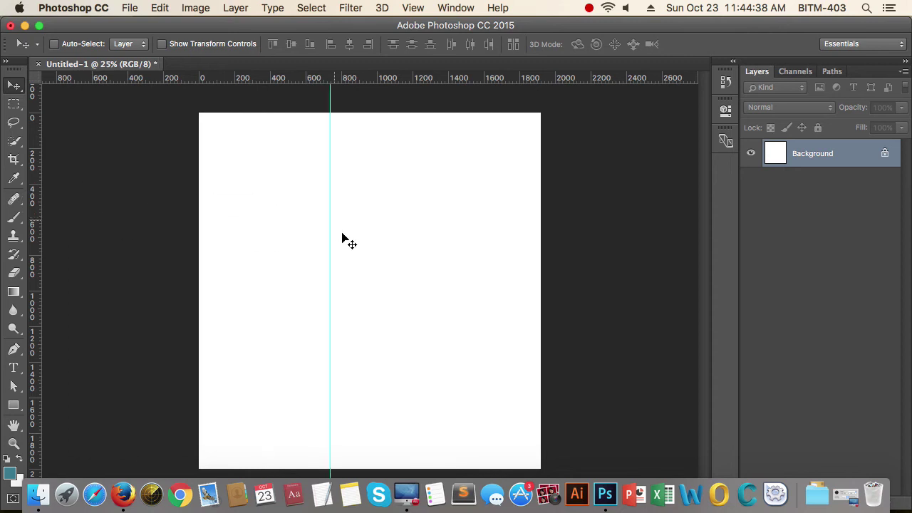
Remove the single vertical guide from the canvas.
click(424, 280)
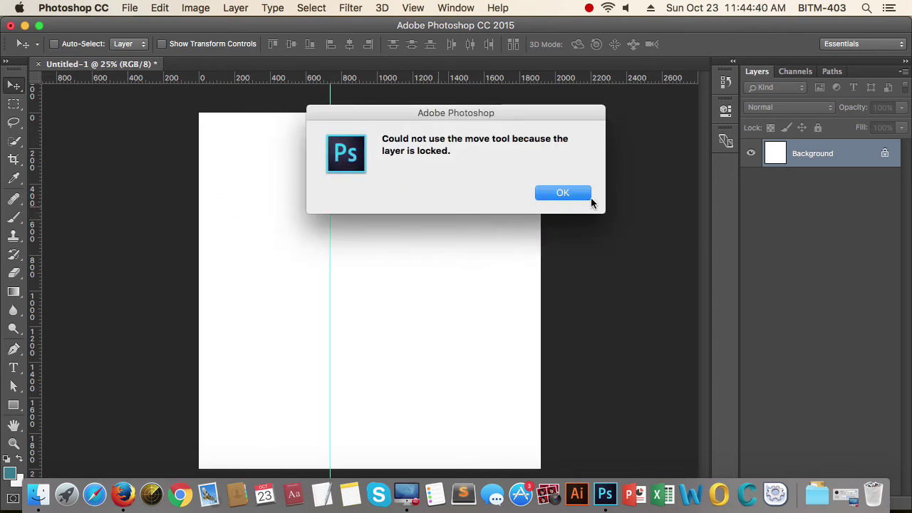
click(583, 196)
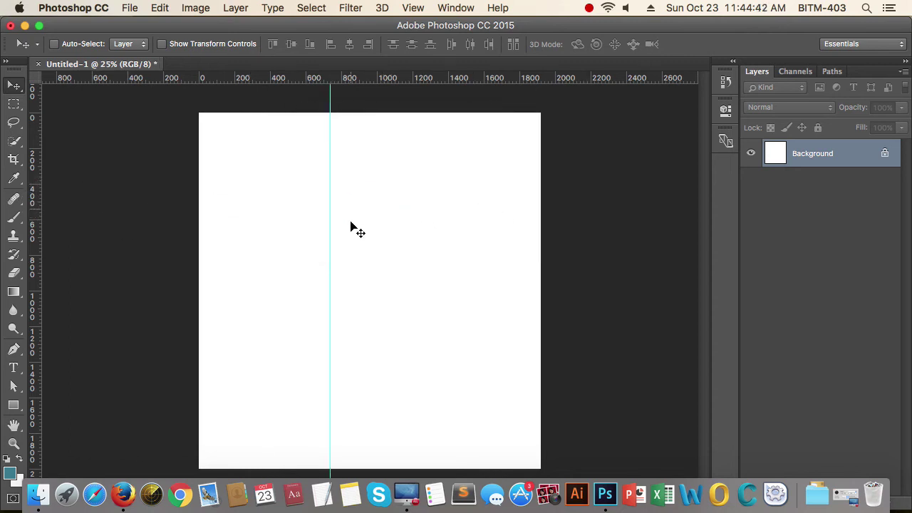
drag(330, 216, 36, 213)
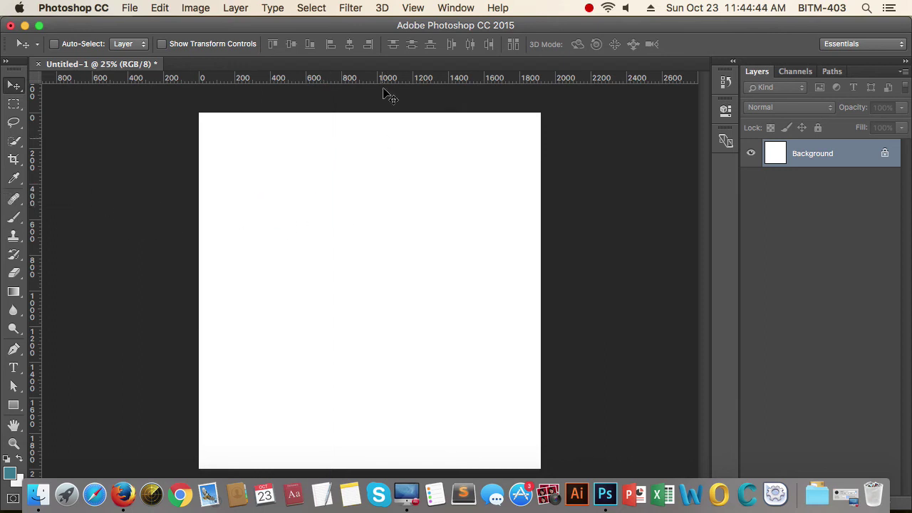
Create a centered guide layout of 12 columns, each 70 px wide with a 30 px gutter, clearing existing guides.
click(417, 9)
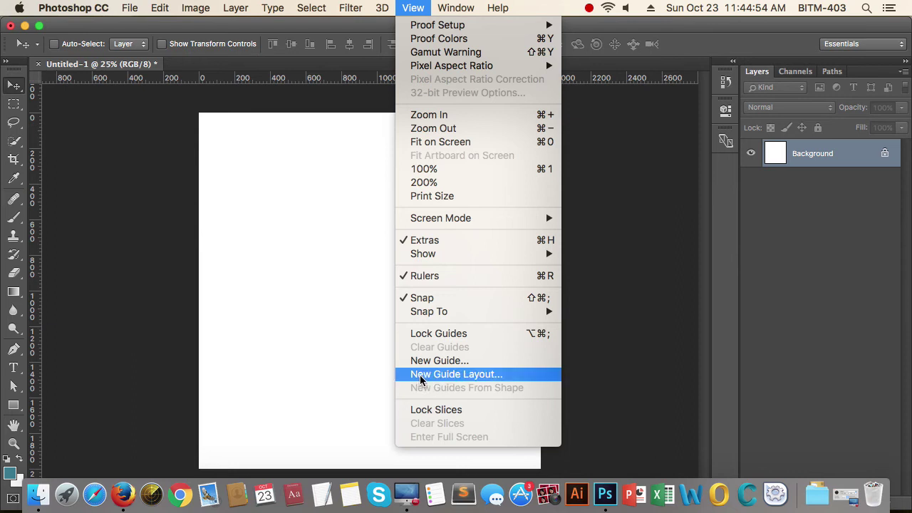
click(490, 376)
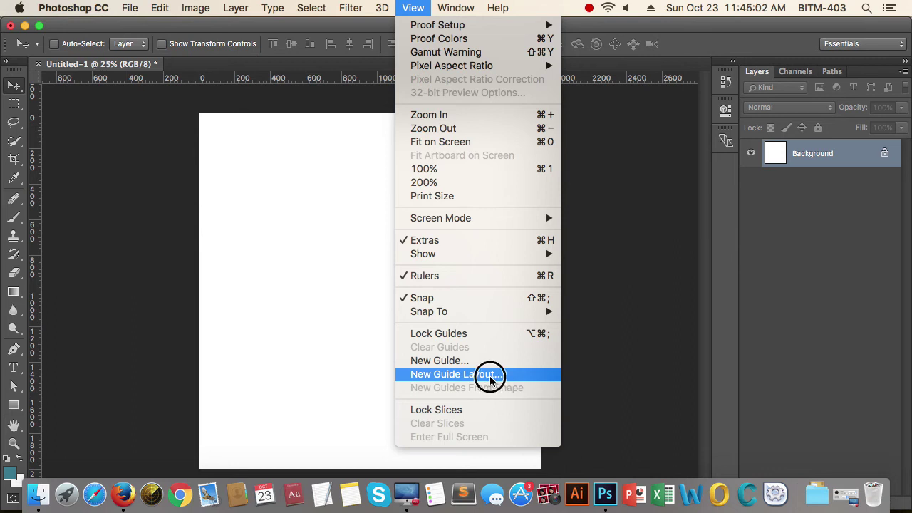
drag(668, 134, 672, 102)
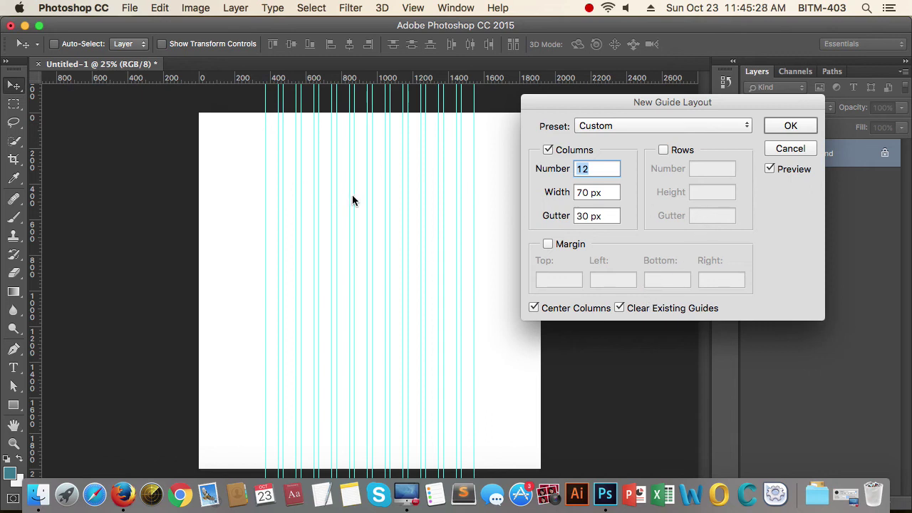
drag(743, 100, 740, 91)
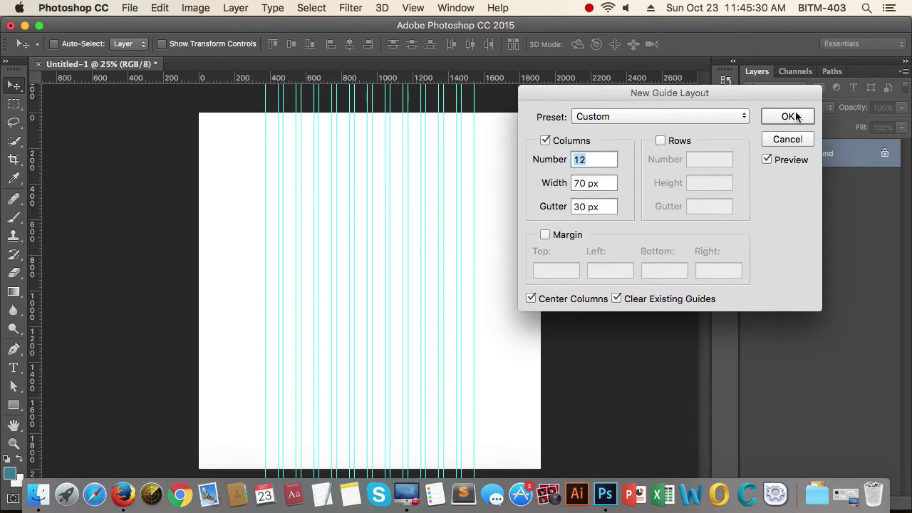
drag(650, 94, 650, 93)
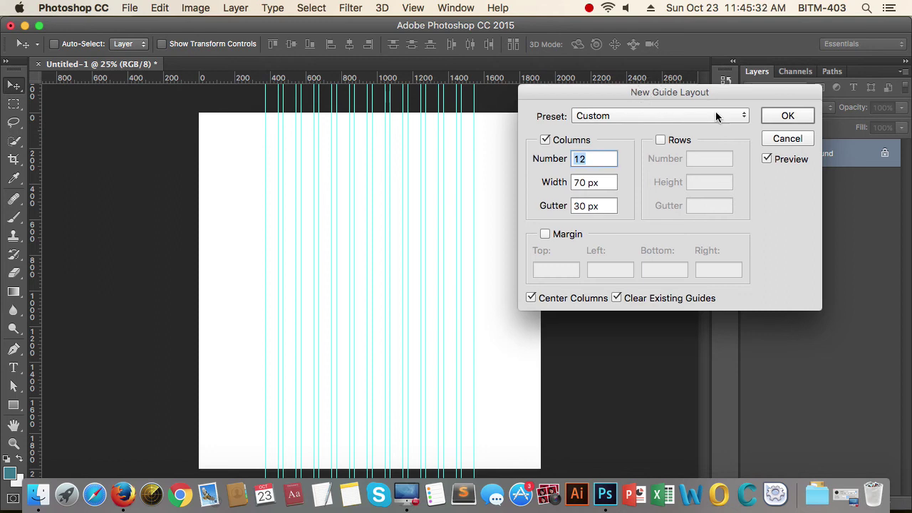
click(602, 182)
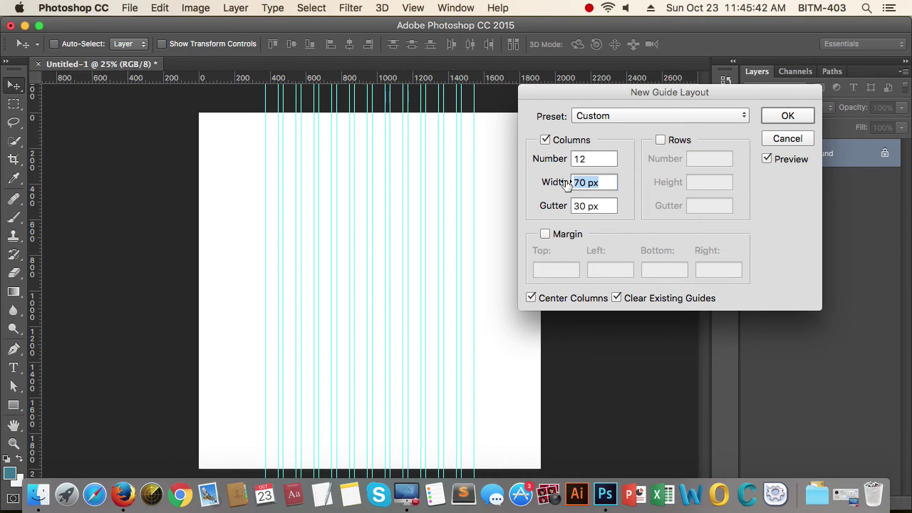
click(606, 184)
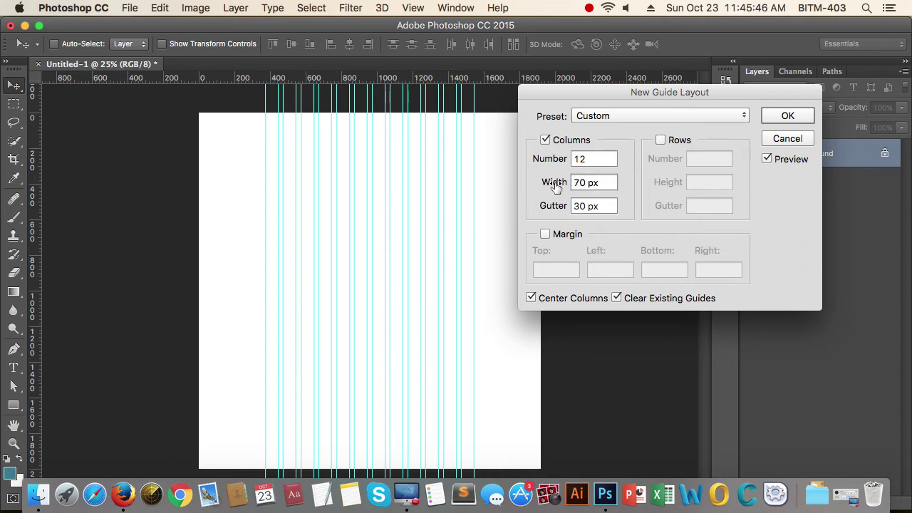
triple_click(608, 183)
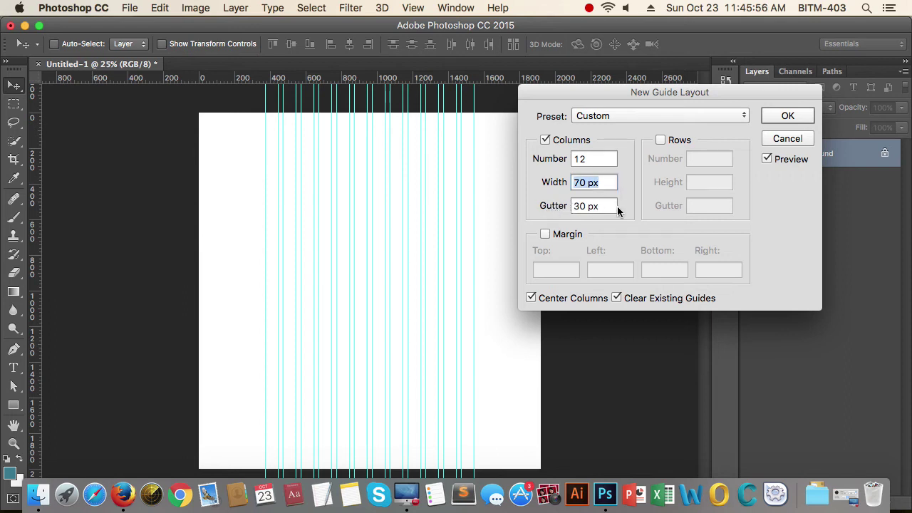
click(789, 116)
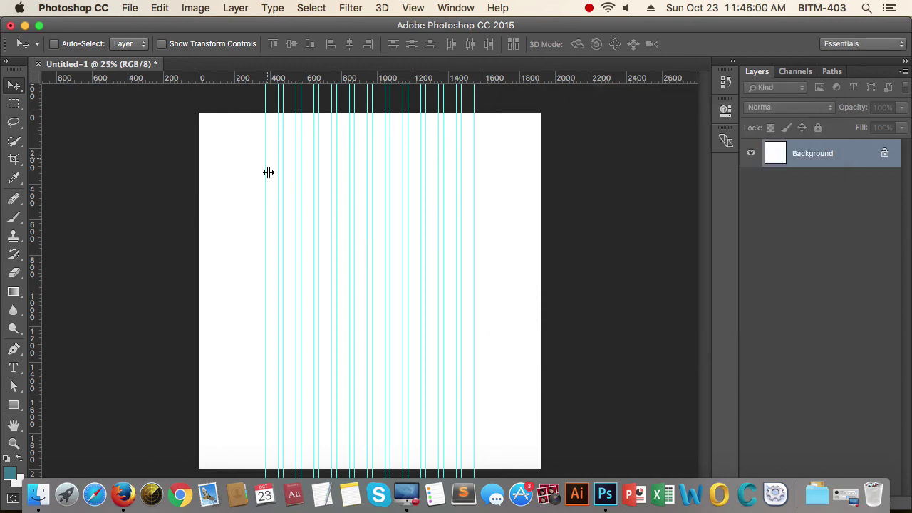
Marquee-select the first guide column across its full width, over a height of about 660 px.
key(super+1)
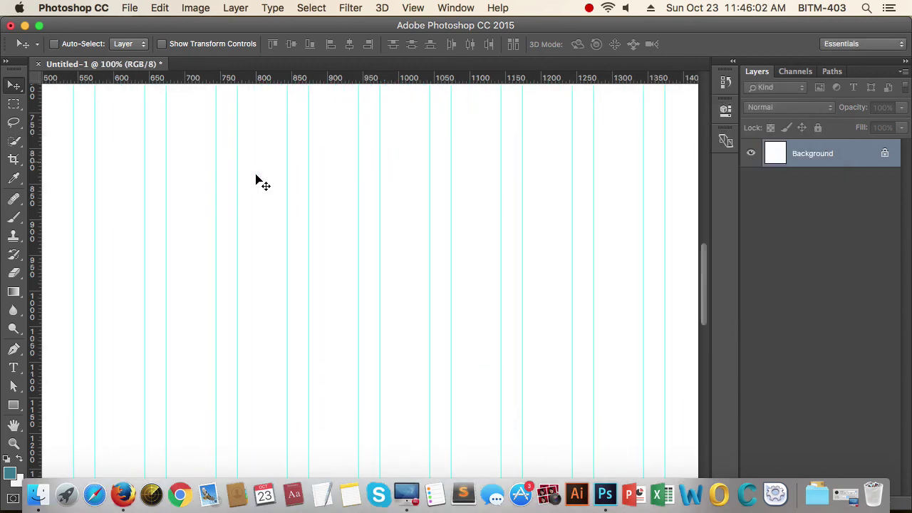
scroll(249, 214, down, 3)
scroll(463, 238, left, 5)
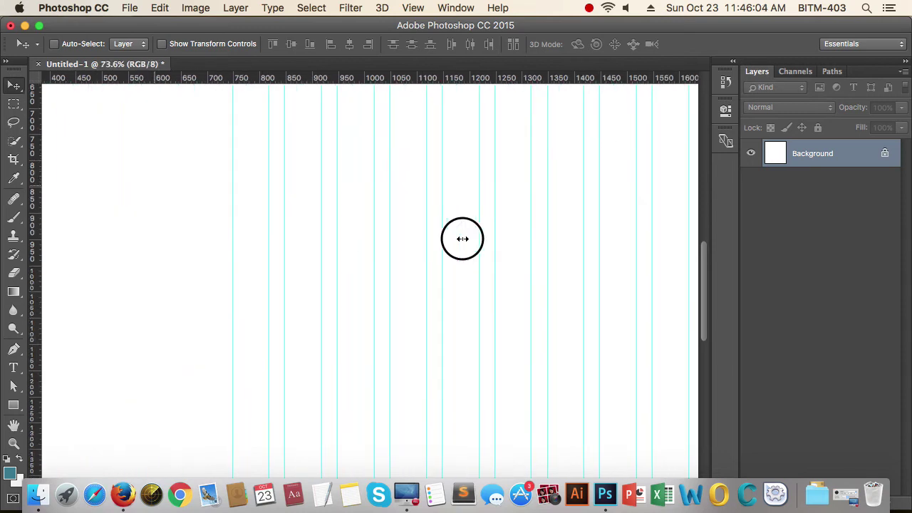
scroll(368, 214, left, 4)
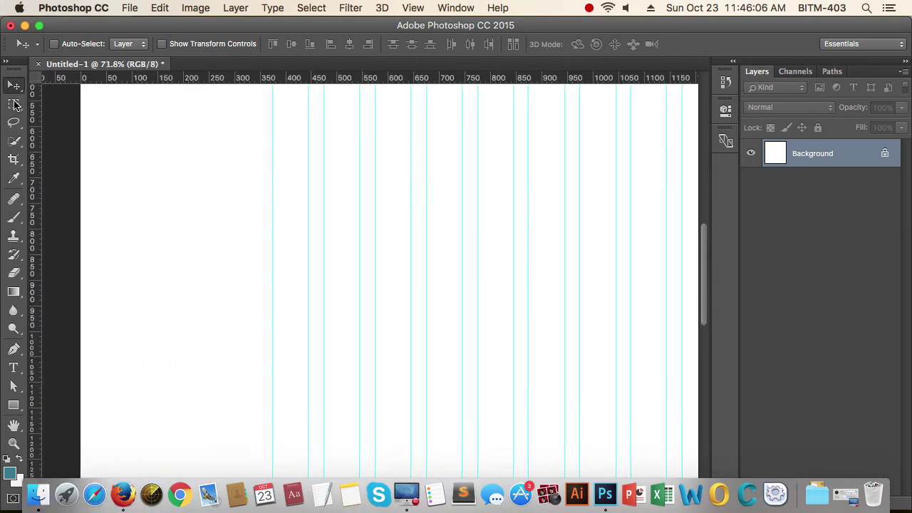
click(13, 104)
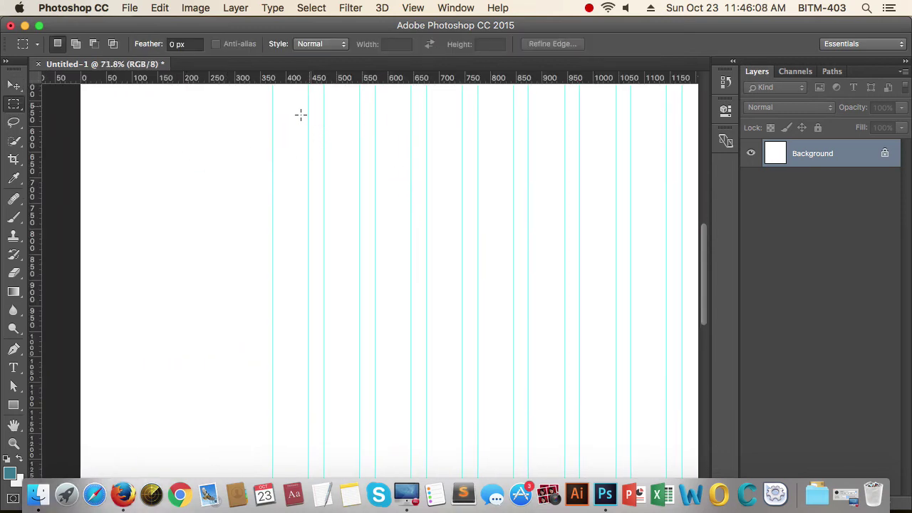
drag(274, 102, 305, 437)
drag(307, 439, 308, 439)
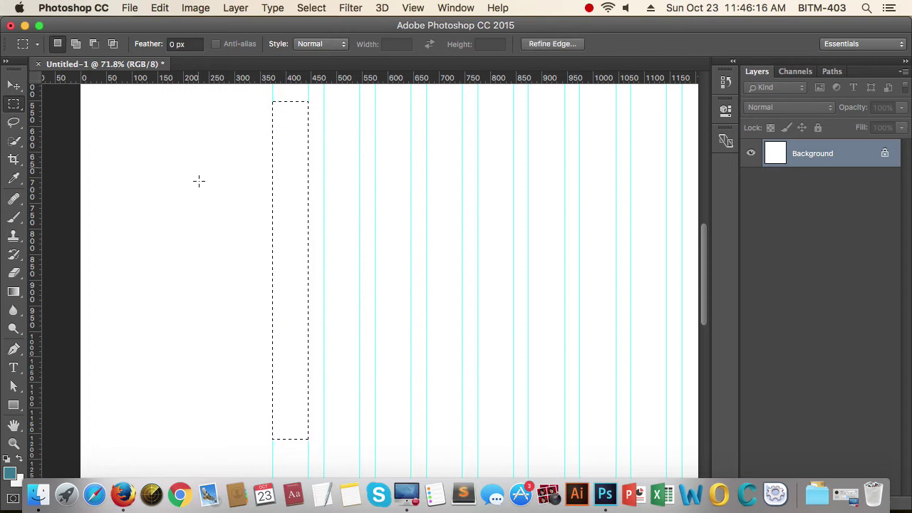
Fill the selected column with the teal foreground color and clear the selection.
key(alt+BackSpace)
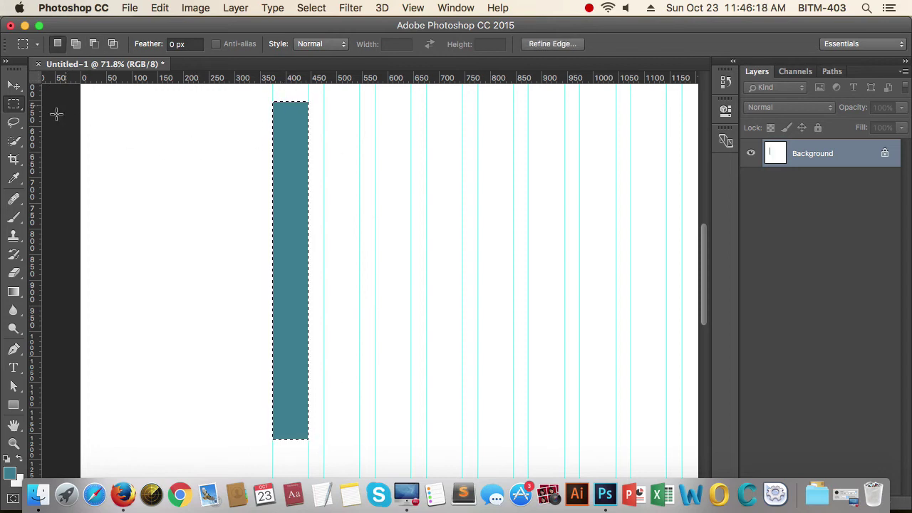
click(12, 87)
scroll(422, 178, down, 2)
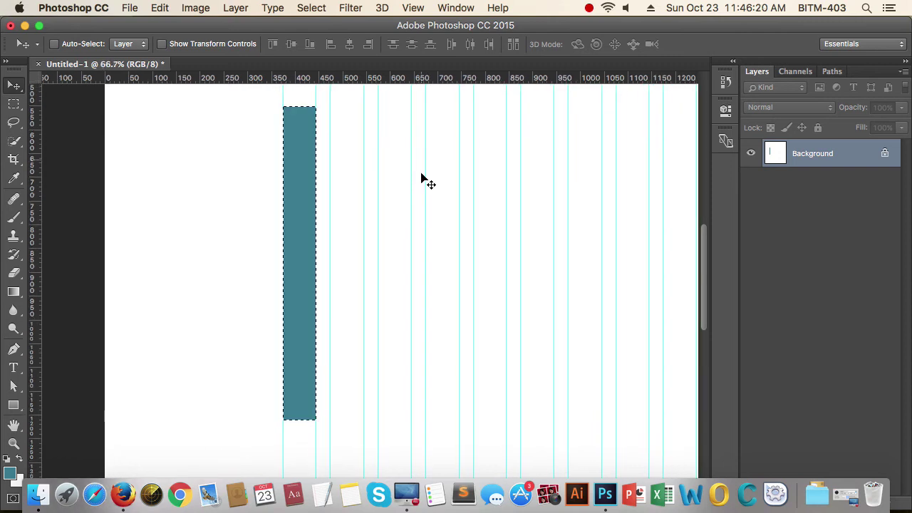
key(super+d)
scroll(399, 225, down, 4)
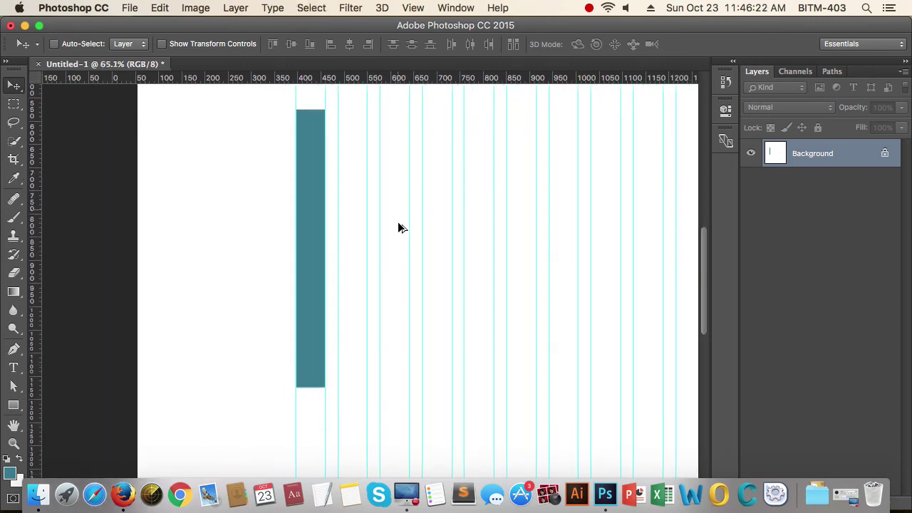
Examine the filled column and its adjoining gutter, and compare them with the full grid and the page margins.
scroll(399, 227, down, 2)
scroll(409, 238, right, 5)
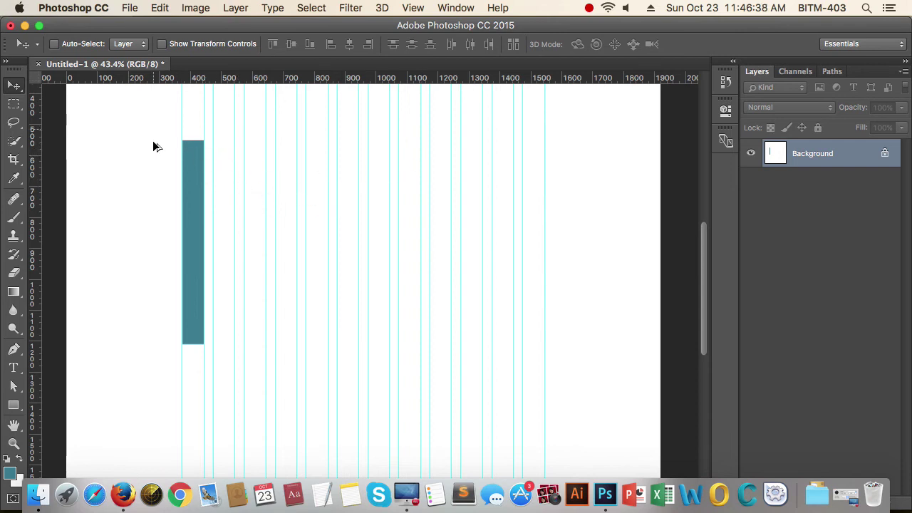
scroll(186, 135, up, 5)
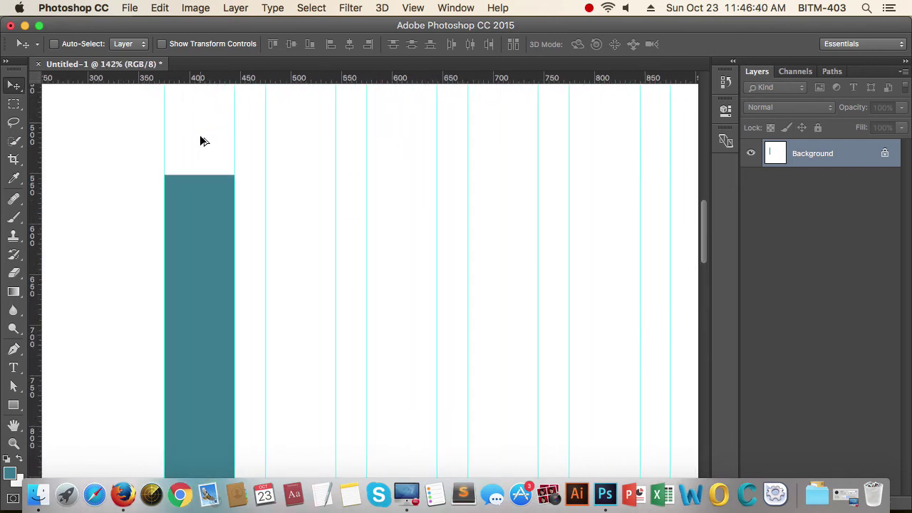
scroll(201, 141, up, 2)
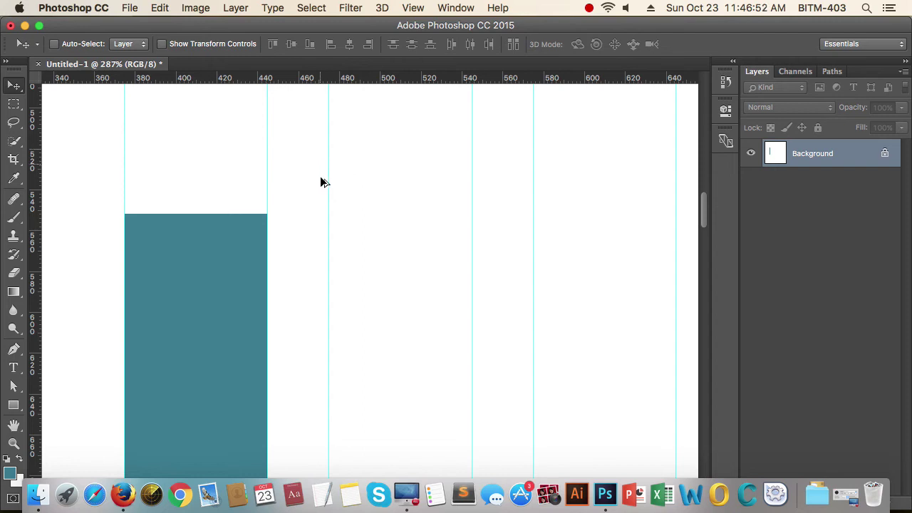
scroll(321, 183, down, 10)
scroll(321, 184, down, 6)
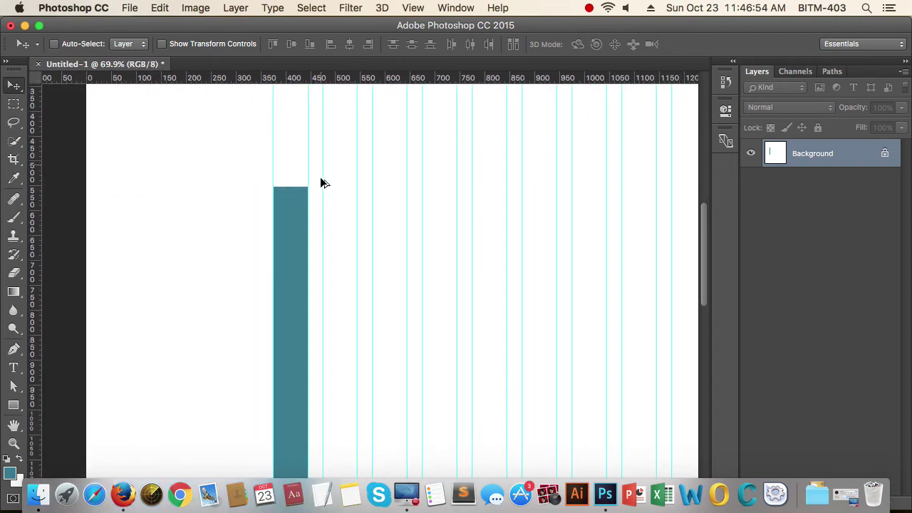
scroll(413, 201, up, 2)
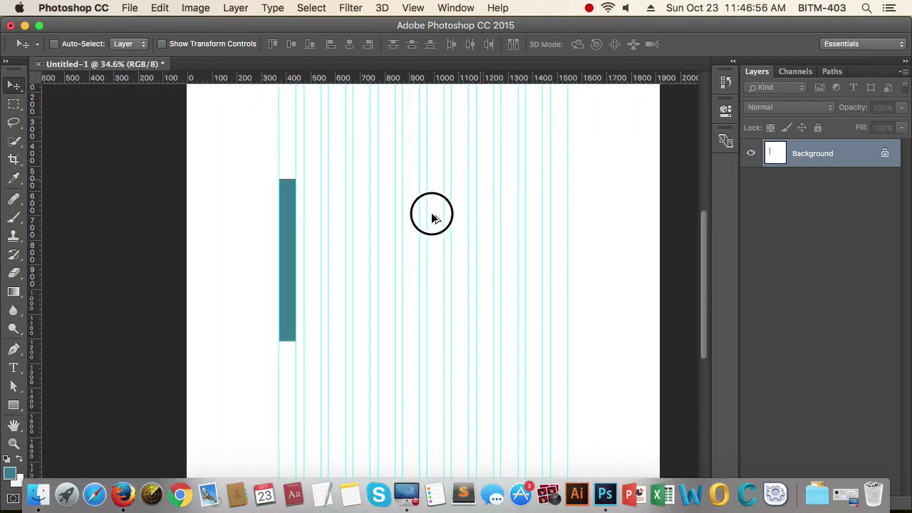
scroll(421, 214, up, 2)
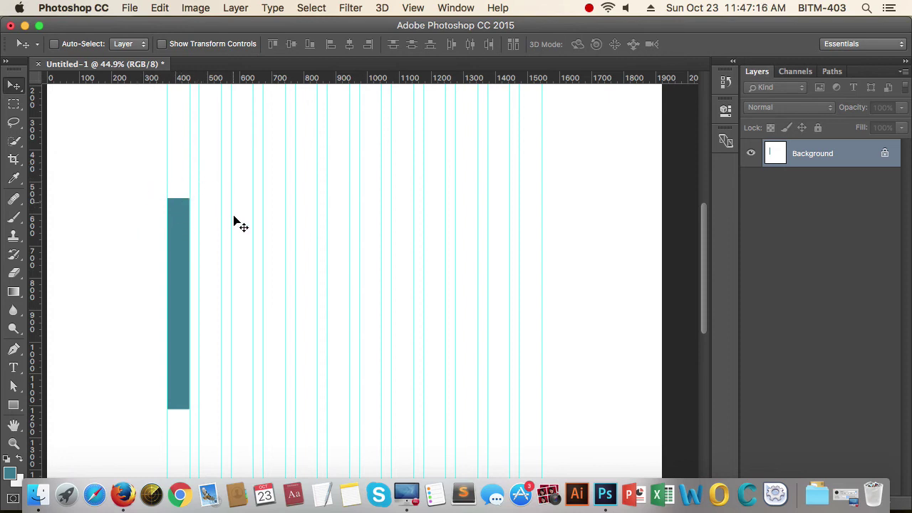
scroll(560, 198, down, 5)
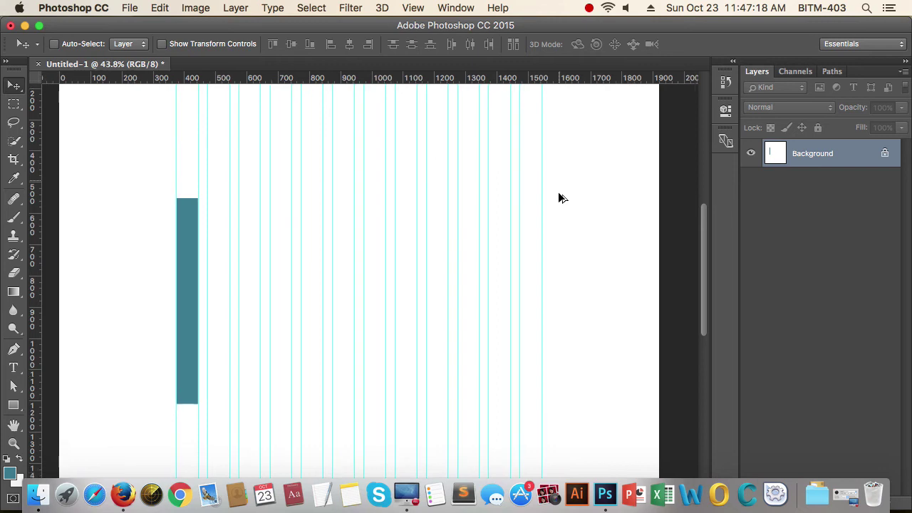
drag(574, 206, 557, 204)
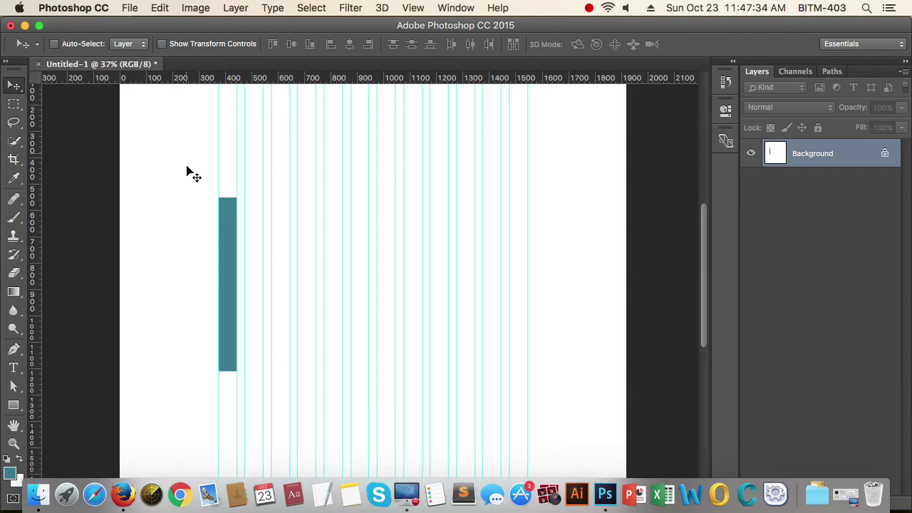
Inspect the filled column's edges against the guides up close, and look across the remaining columns and gutters.
scroll(214, 188, up, 5)
scroll(213, 189, up, 7)
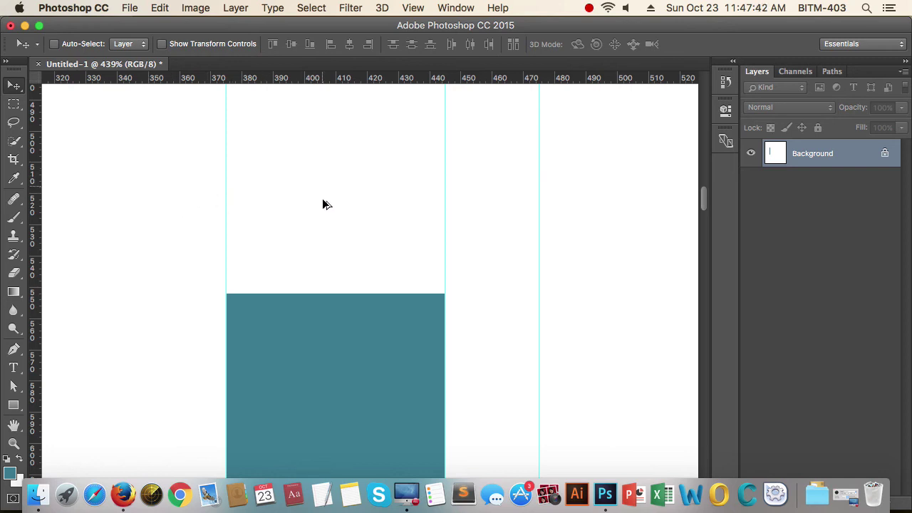
scroll(324, 203, down, 5)
scroll(323, 205, down, 1)
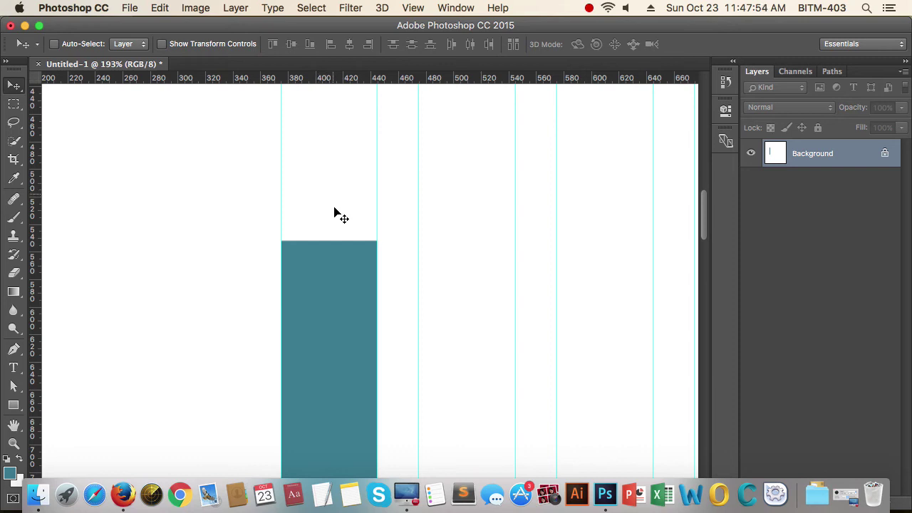
scroll(334, 206, down, 5)
scroll(338, 205, down, 3)
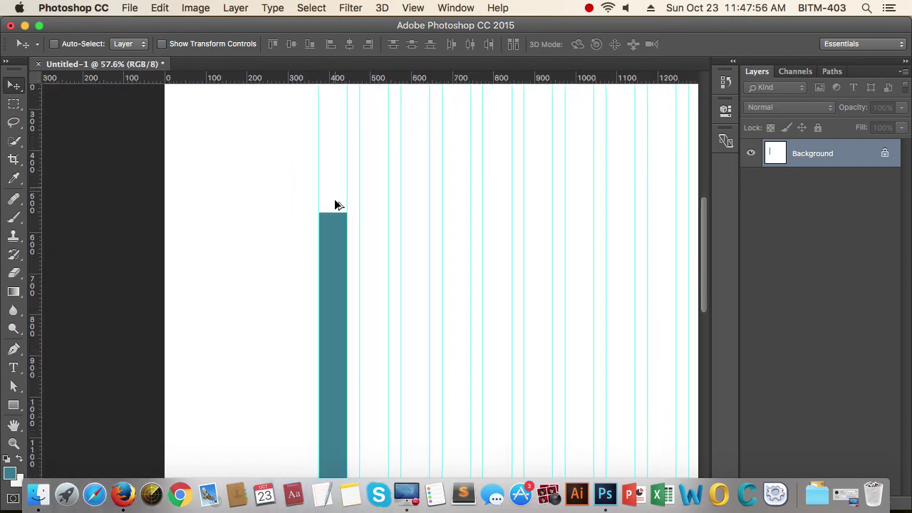
drag(342, 181, 285, 180)
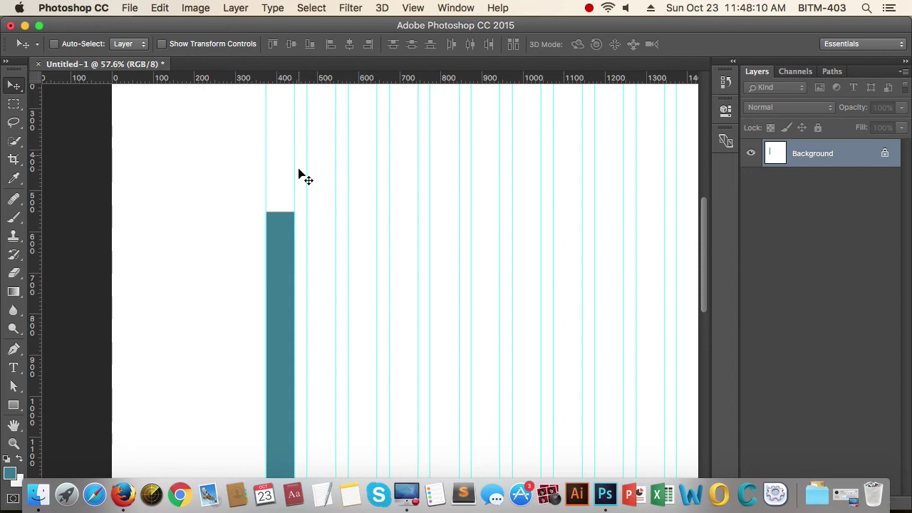
scroll(346, 193, down, 1)
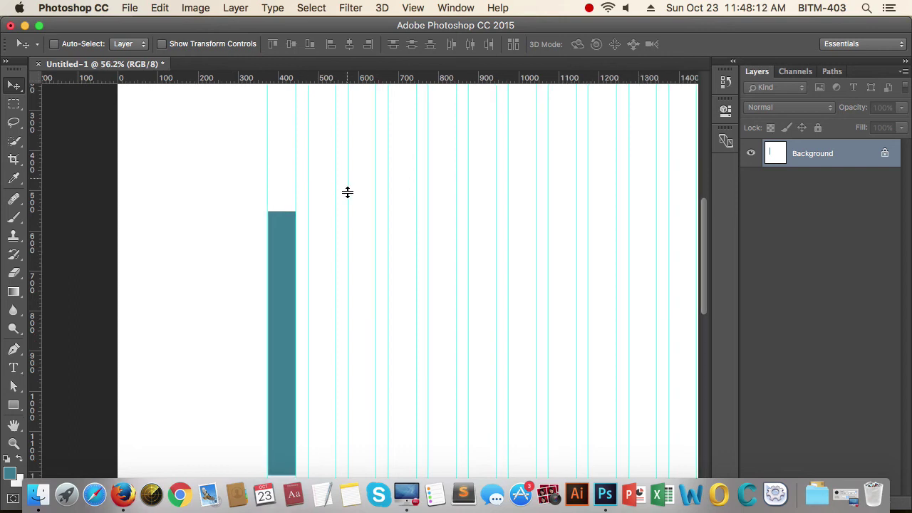
scroll(418, 214, right, 3)
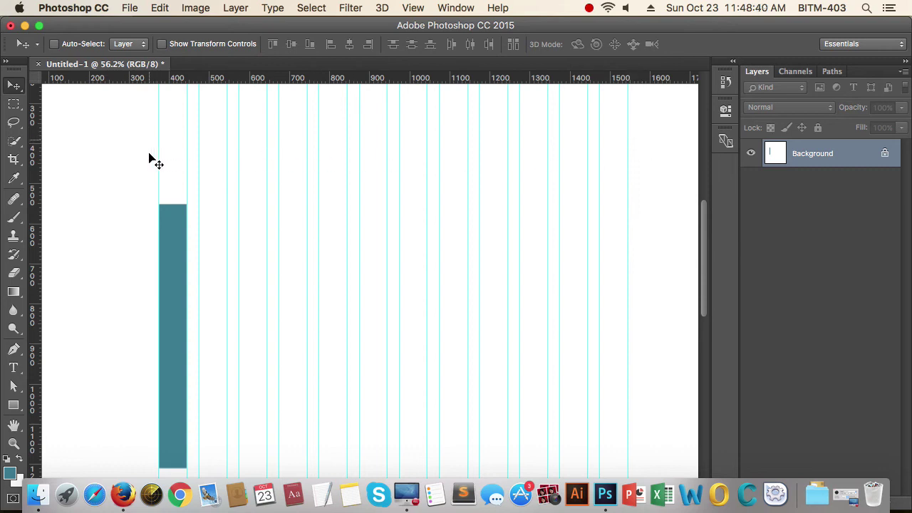
scroll(322, 206, down, 3)
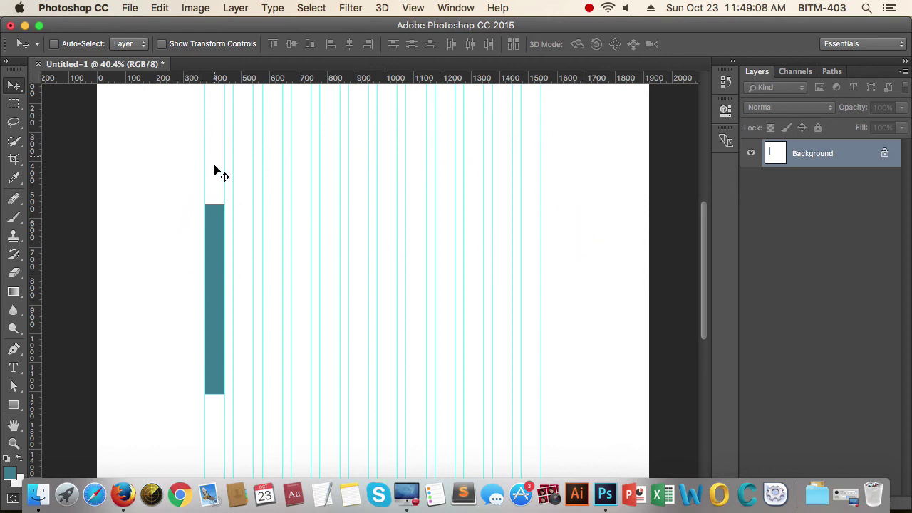
Review the column number, width and gutter in the New Guide Layout settings, then close them without applying anything.
click(413, 8)
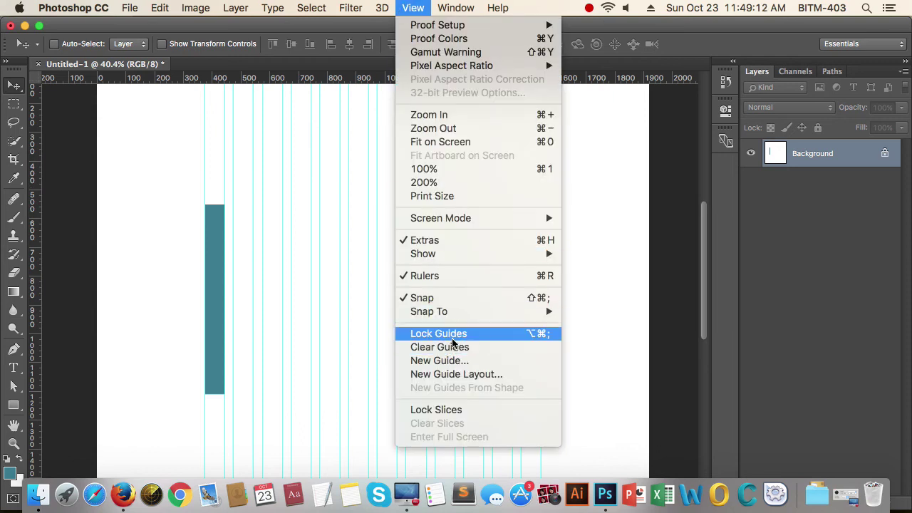
click(462, 373)
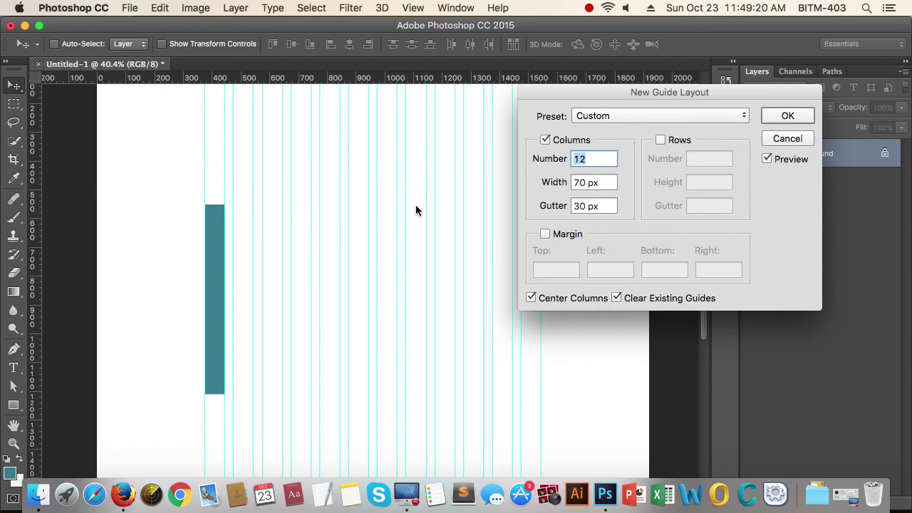
click(789, 138)
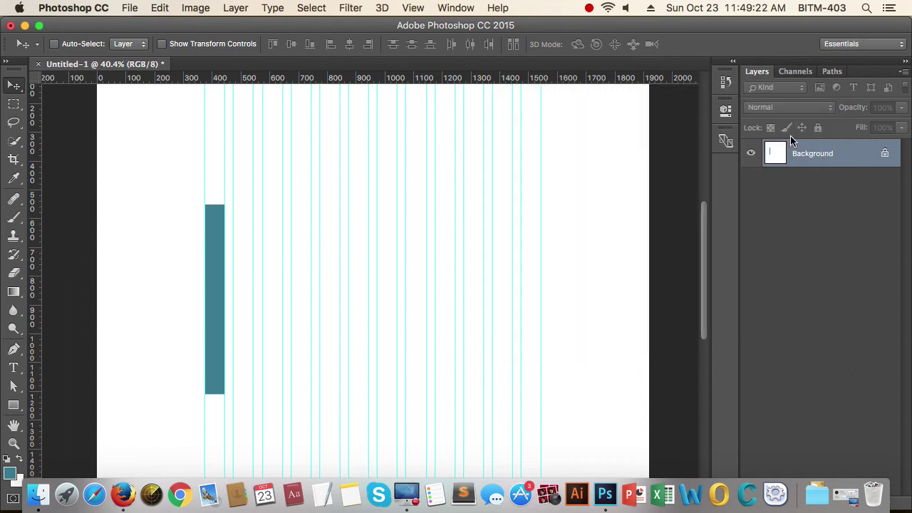
scroll(259, 198, up, 2)
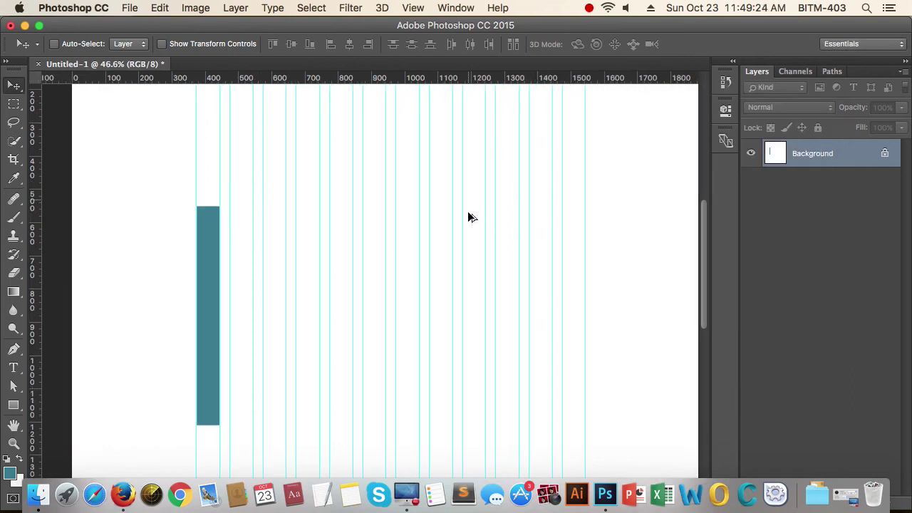
scroll(468, 216, down, 1)
scroll(468, 216, down, 1)
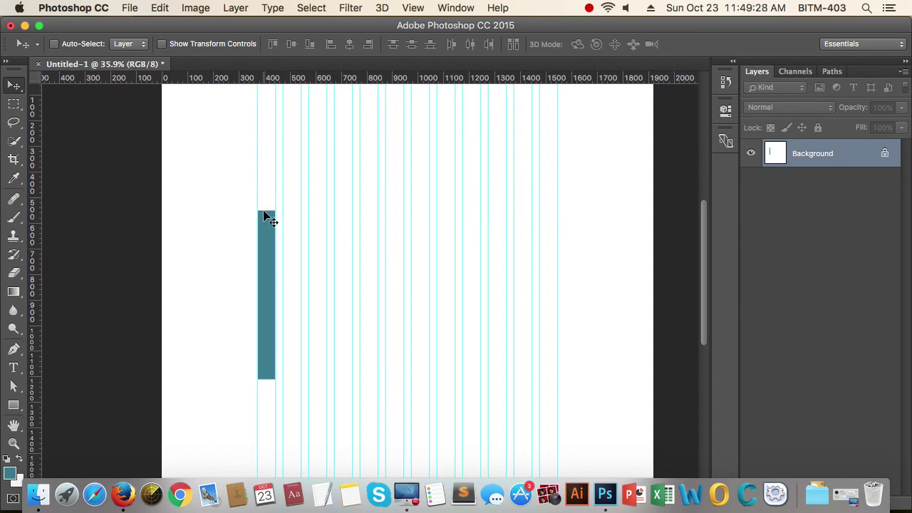
scroll(272, 212, up, 1)
Switch to Firefox and examine how the Barrington landing page arranges its services, team and portfolio sections in columns.
click(123, 494)
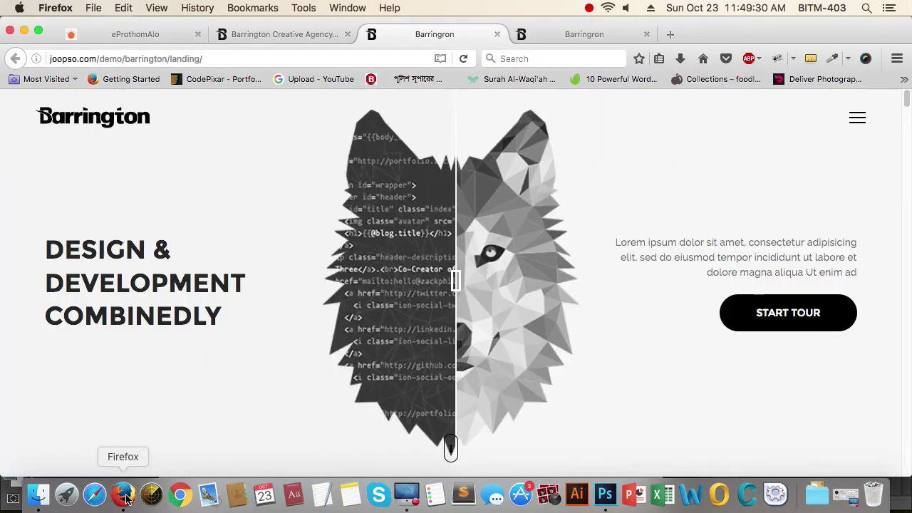
scroll(618, 286, down, 5)
scroll(619, 286, down, 10)
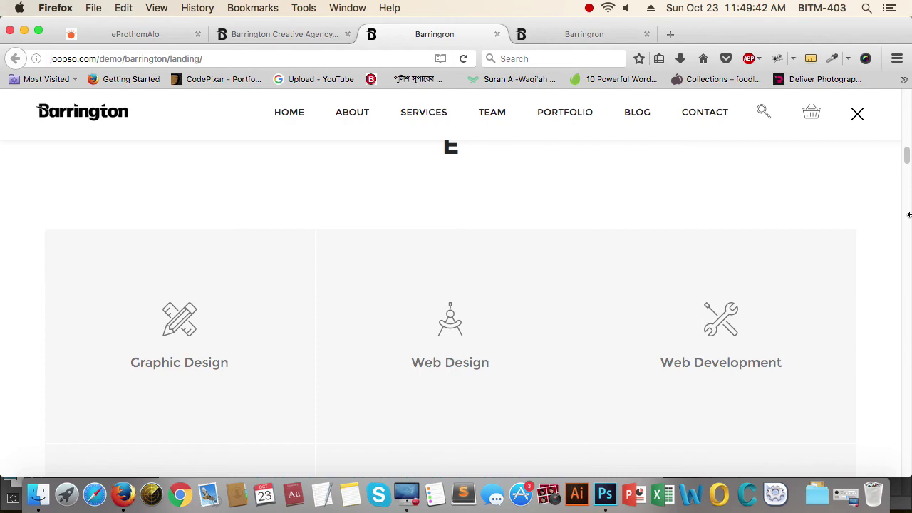
scroll(891, 216, down, 2)
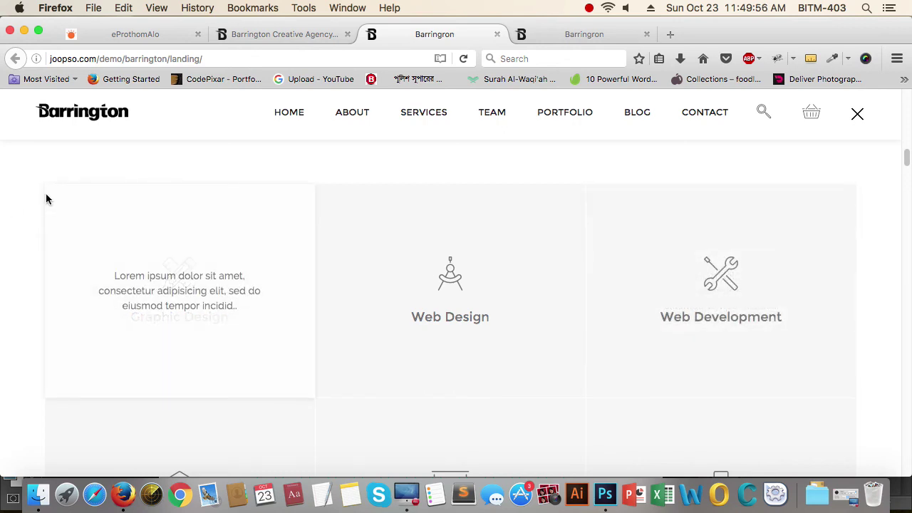
scroll(494, 295, down, 5)
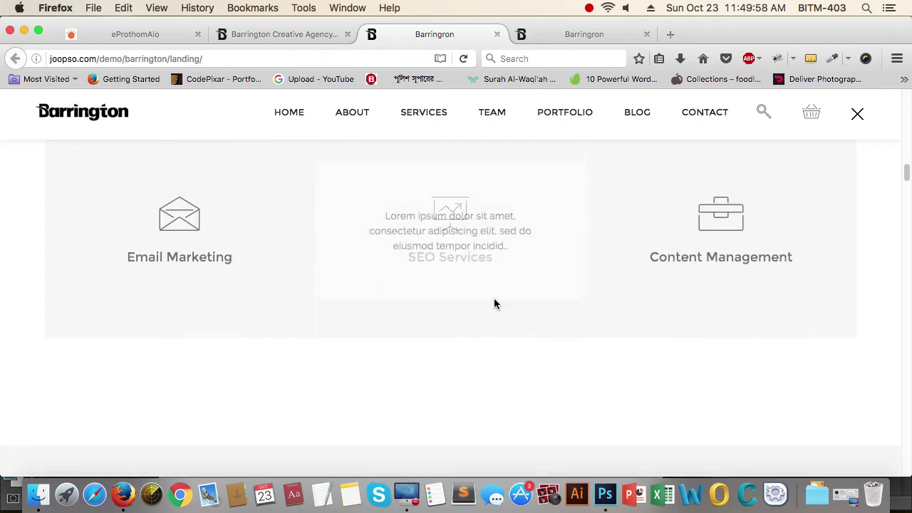
scroll(495, 303, down, 10)
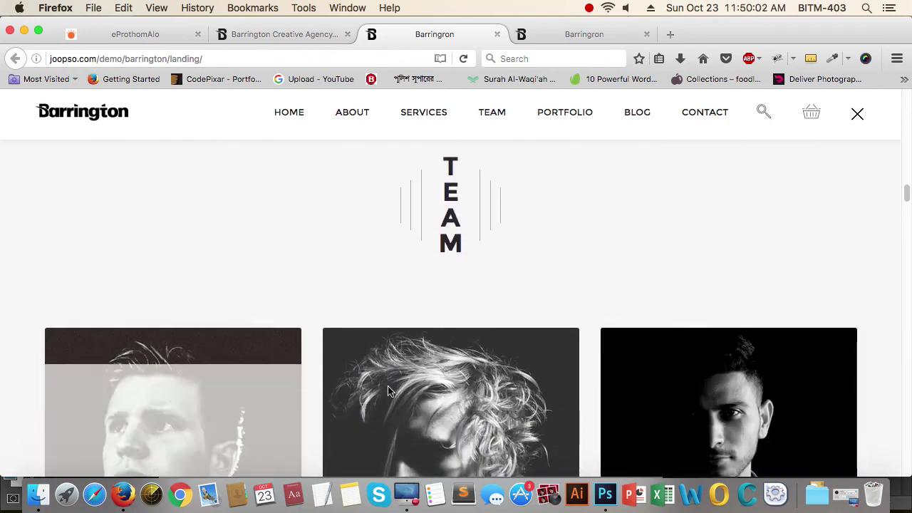
scroll(389, 390, down, 3)
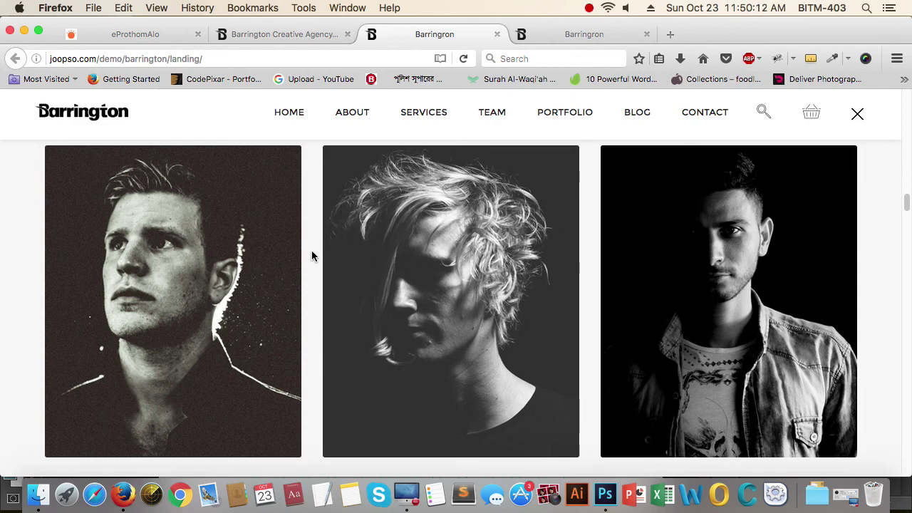
scroll(606, 281, down, 4)
scroll(550, 271, down, 10)
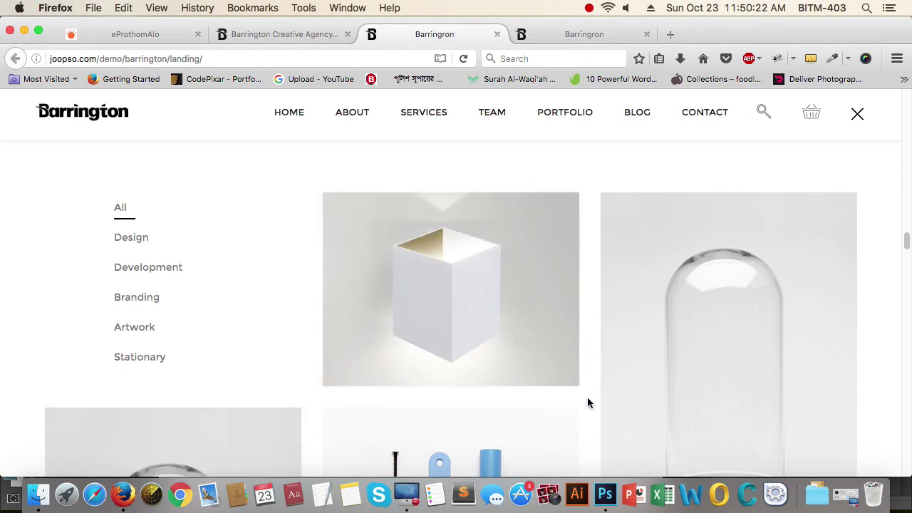
Examine the column layout of the Barrington page's portfolio, quotes and pricing sections, comparing it with the guide grid in Photoshop.
scroll(592, 426, down, 5)
scroll(593, 428, down, 6)
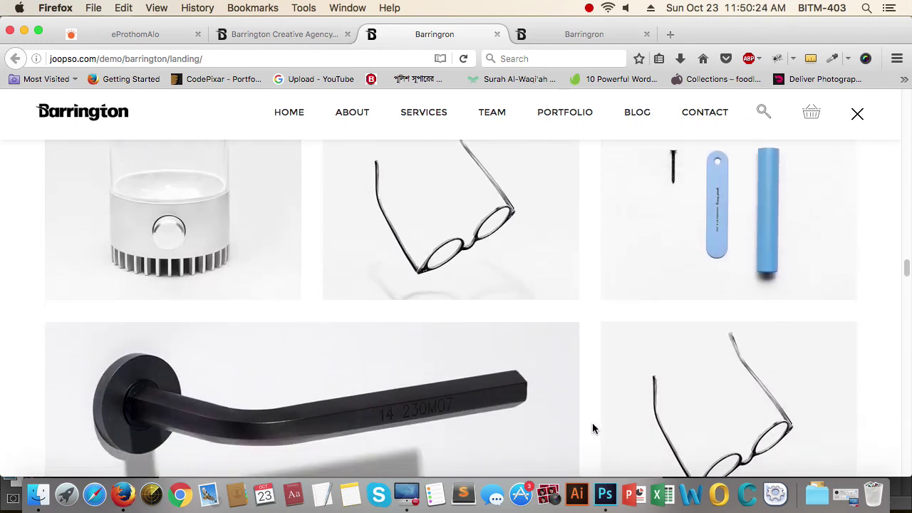
scroll(593, 428, down, 15)
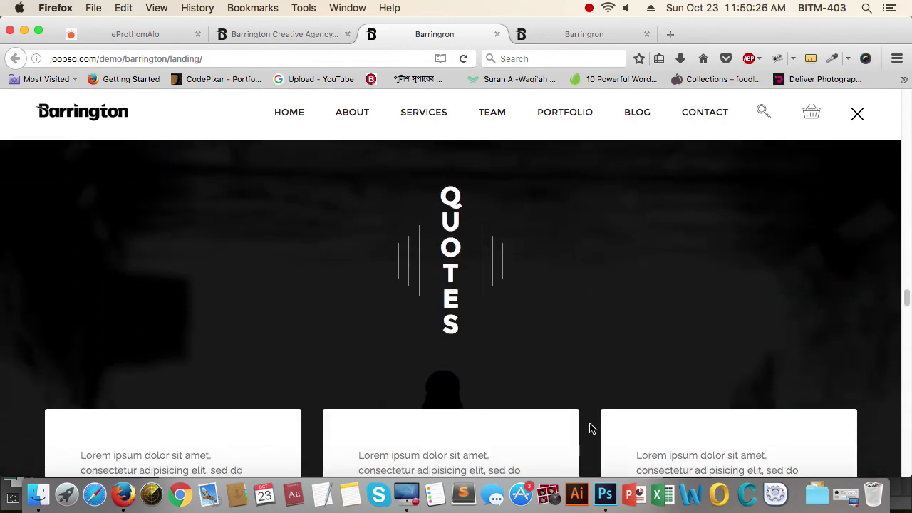
scroll(548, 397, down, 8)
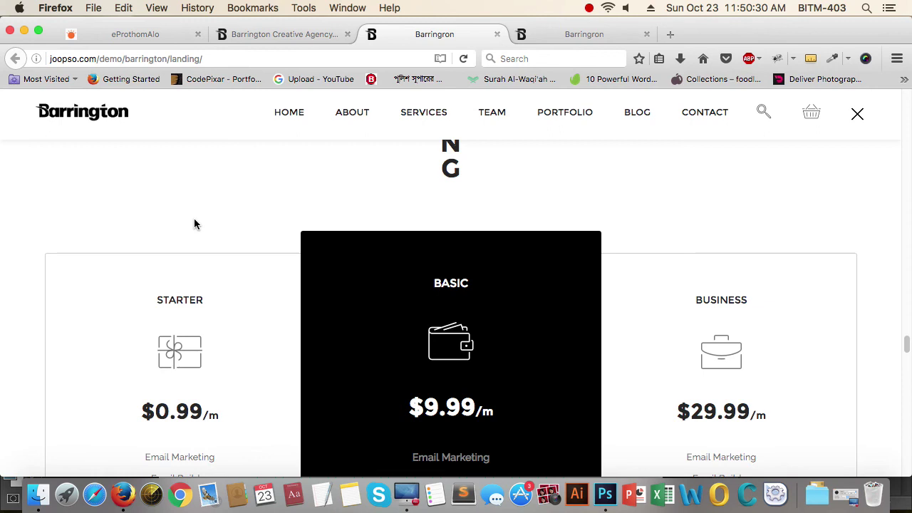
key(super+Tab)
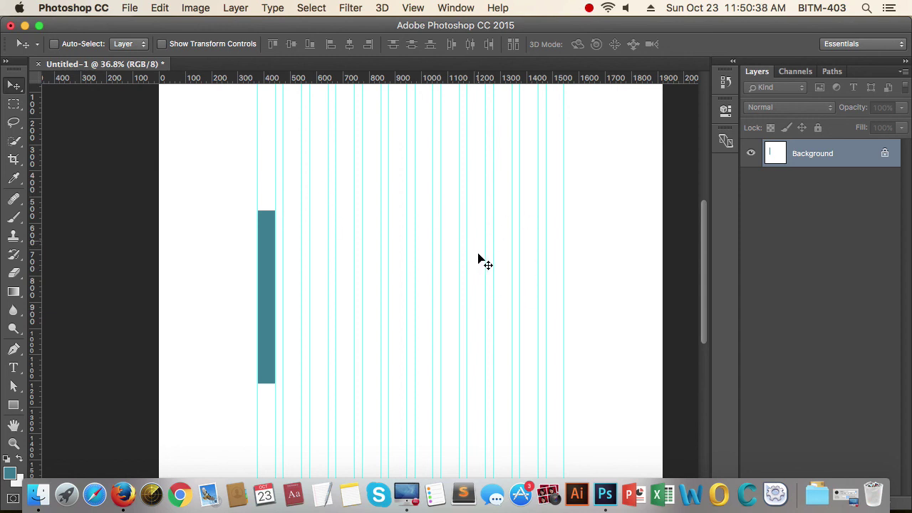
key(super+Tab)
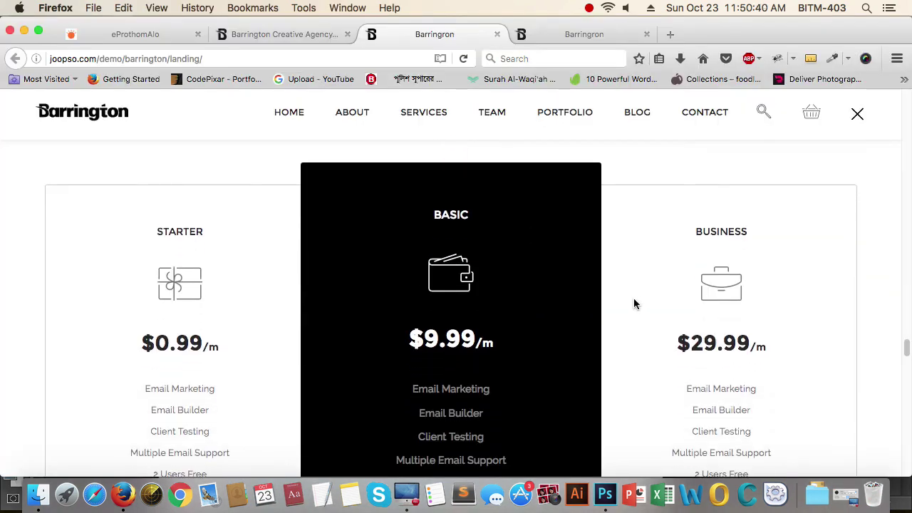
scroll(637, 296, up, 10)
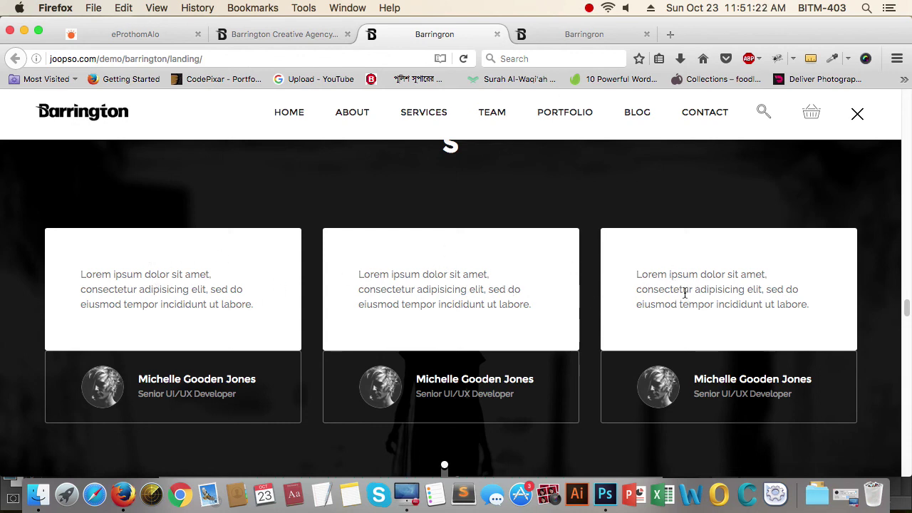
scroll(685, 292, down, 2)
scroll(685, 291, up, 1)
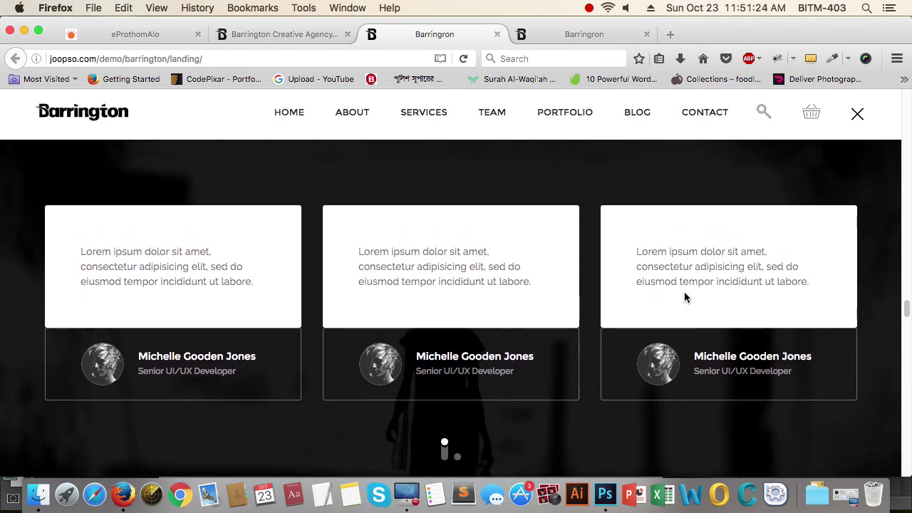
Switch to Photoshop and look over the empty guide columns and gutters beside the filled column.
key(super+Tab)
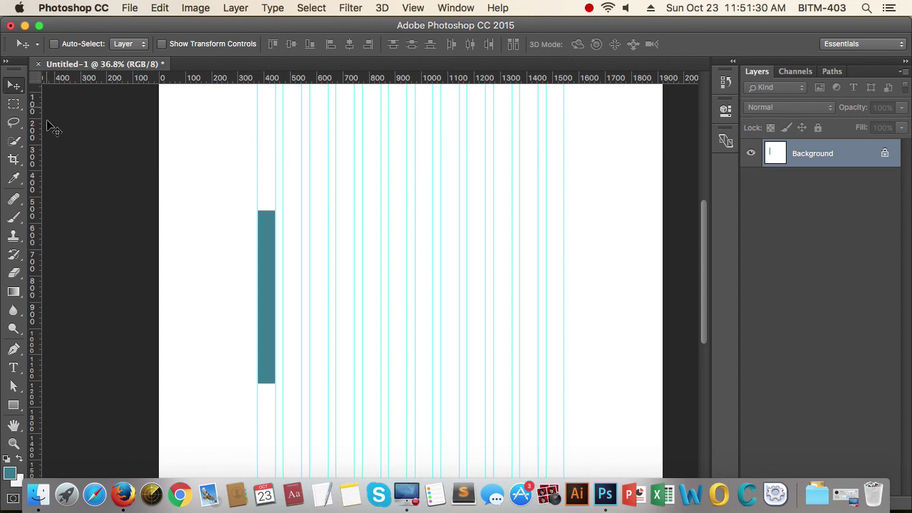
scroll(346, 151, up, 5)
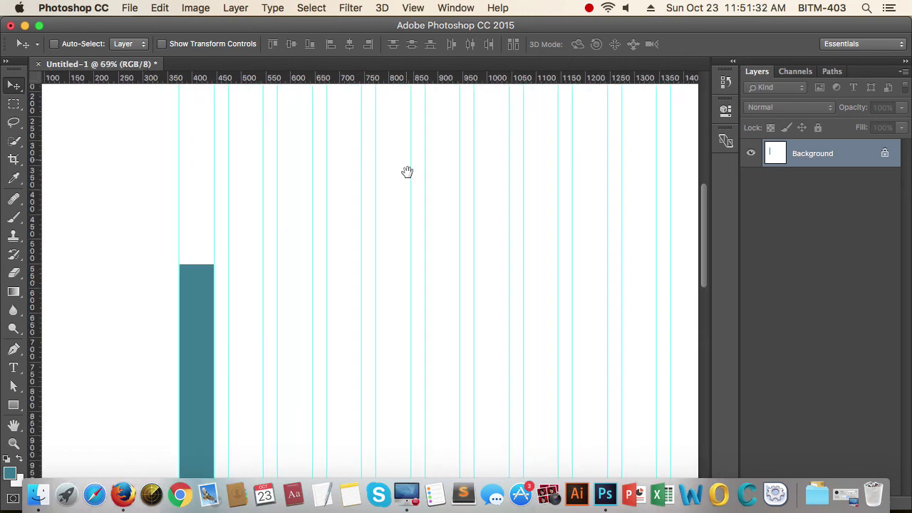
drag(407, 171, 318, 184)
scroll(324, 185, down, 3)
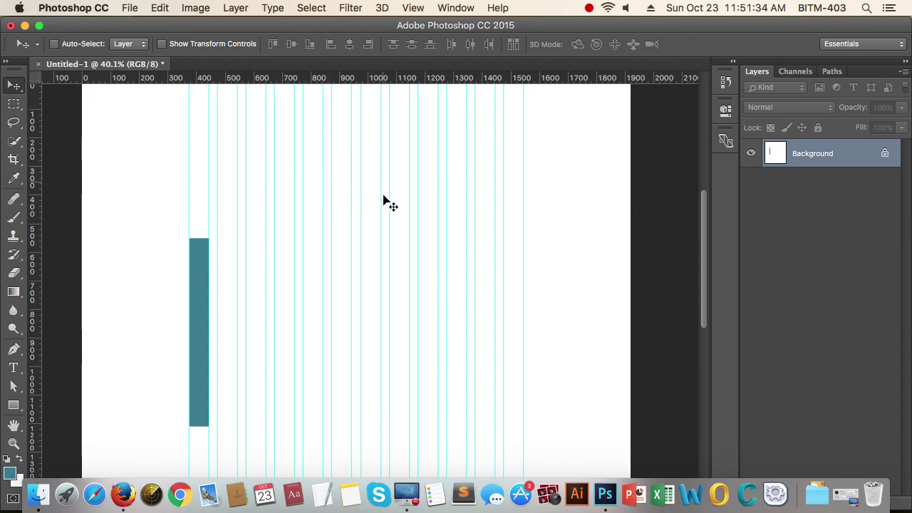
scroll(385, 201, up, 1)
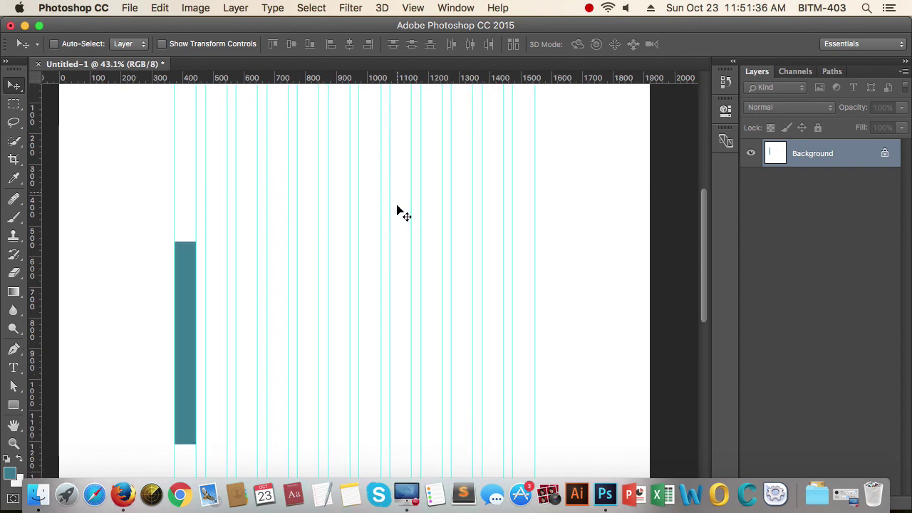
click(14, 105)
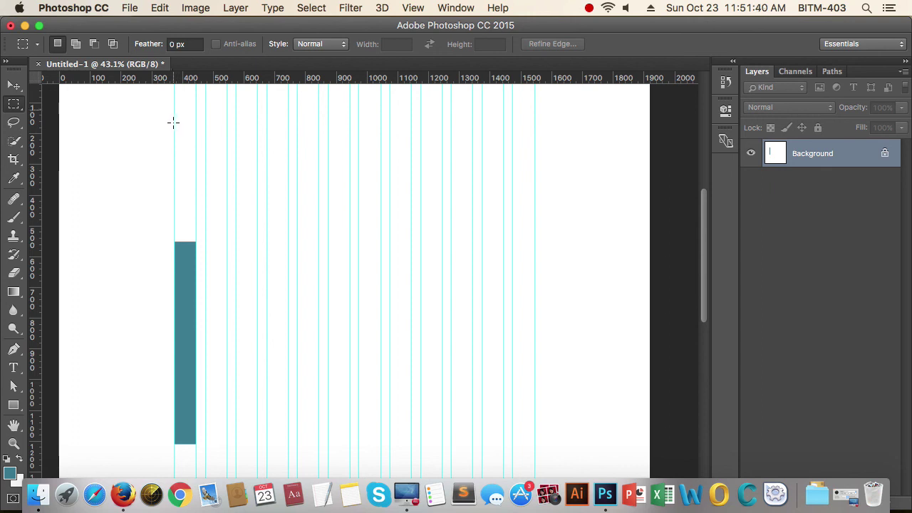
drag(194, 136, 256, 193)
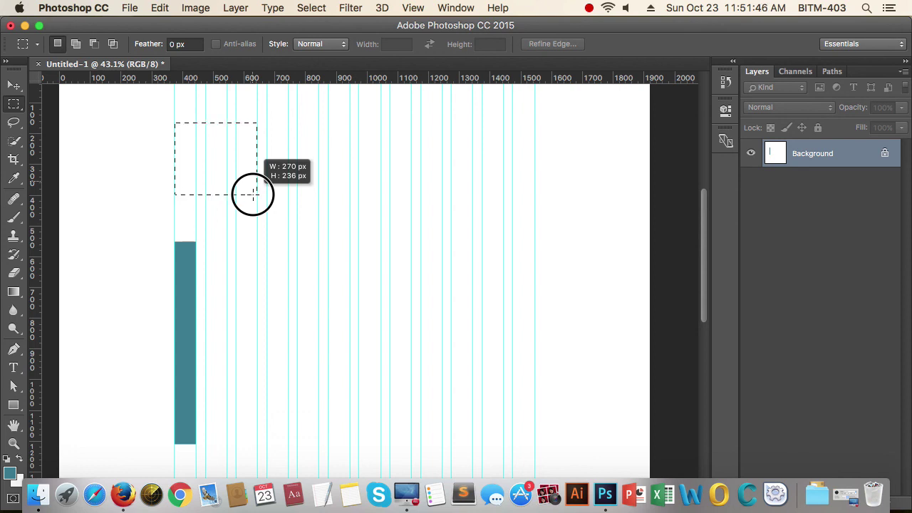
drag(253, 193, 256, 194)
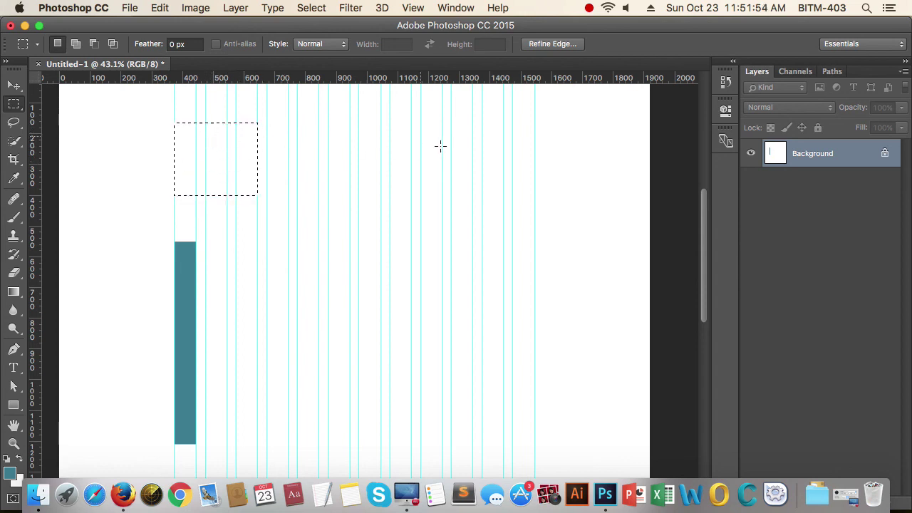
click(307, 166)
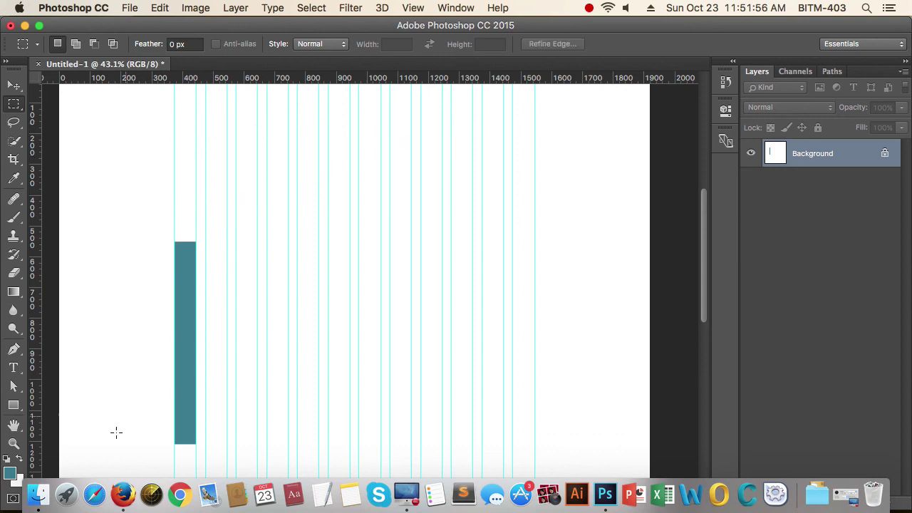
Draw a teal rectangle shape about 270 by 252 px across the first three grid columns, above the filled column.
click(13, 405)
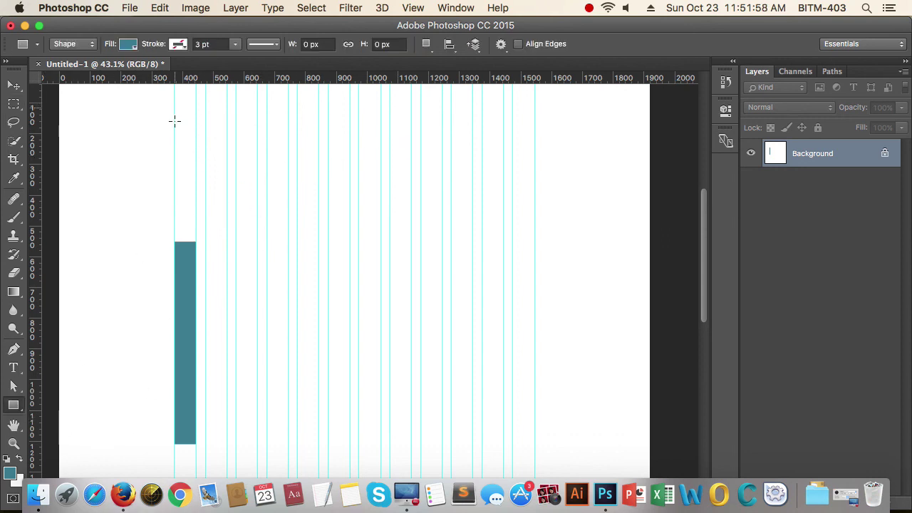
drag(175, 121, 259, 198)
click(14, 85)
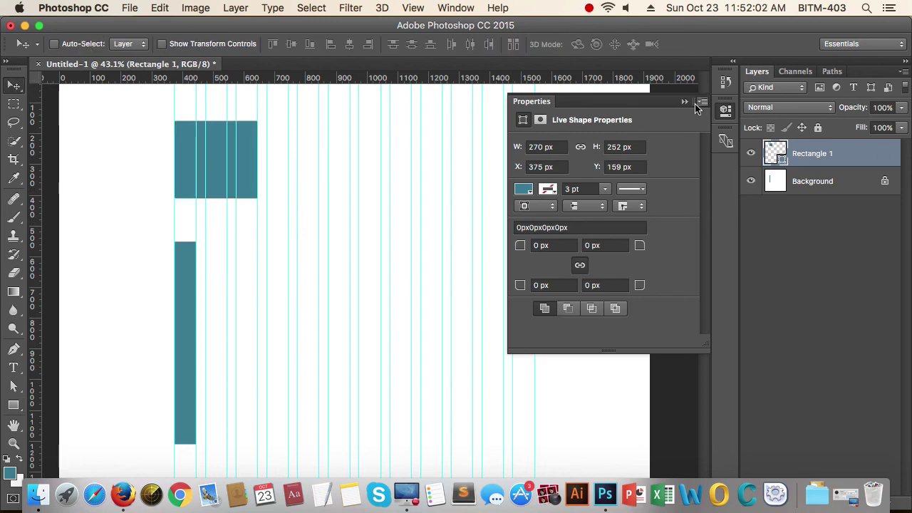
click(684, 101)
Duplicate the three-column rectangle onto the next three columns, leaving one gutter between the two blocks.
drag(216, 168, 313, 168)
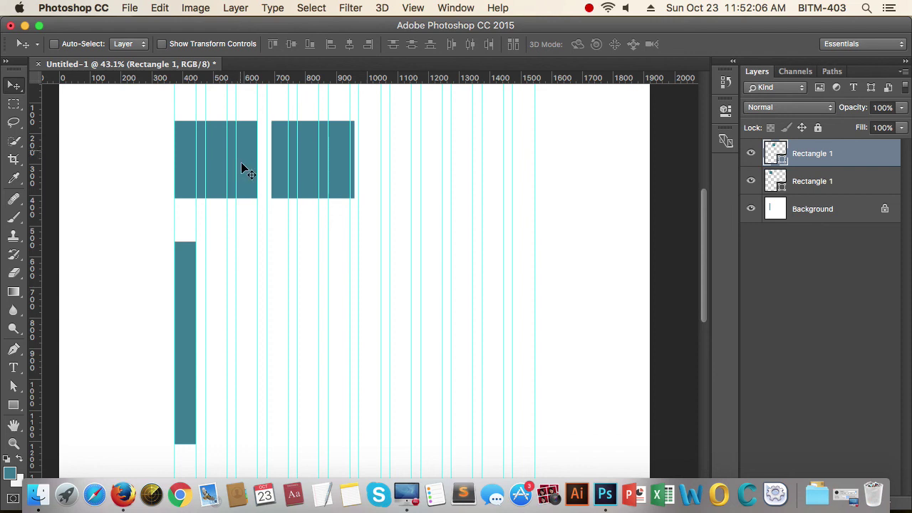
key(super+z)
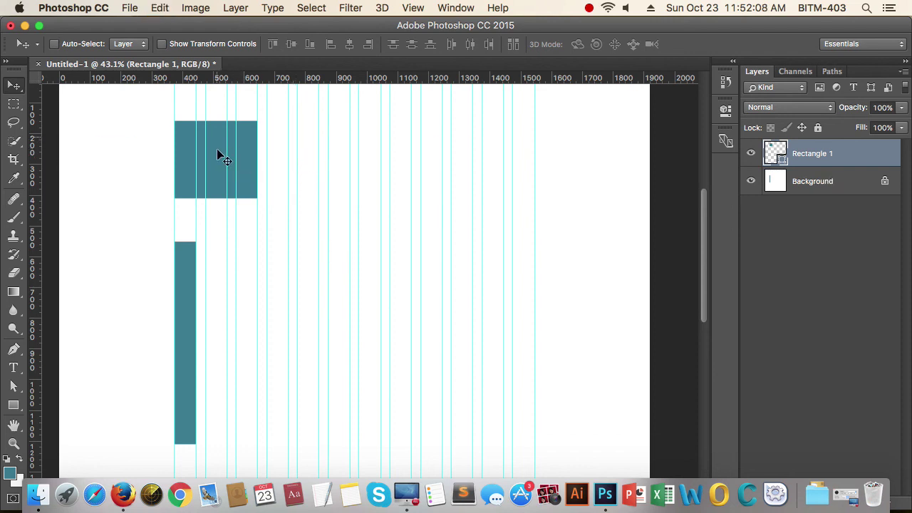
drag(217, 151, 372, 163)
key(super+z)
Turn on Auto-Select and duplicate both rectangles together across the last six columns, making a row of four equal blocks.
click(54, 44)
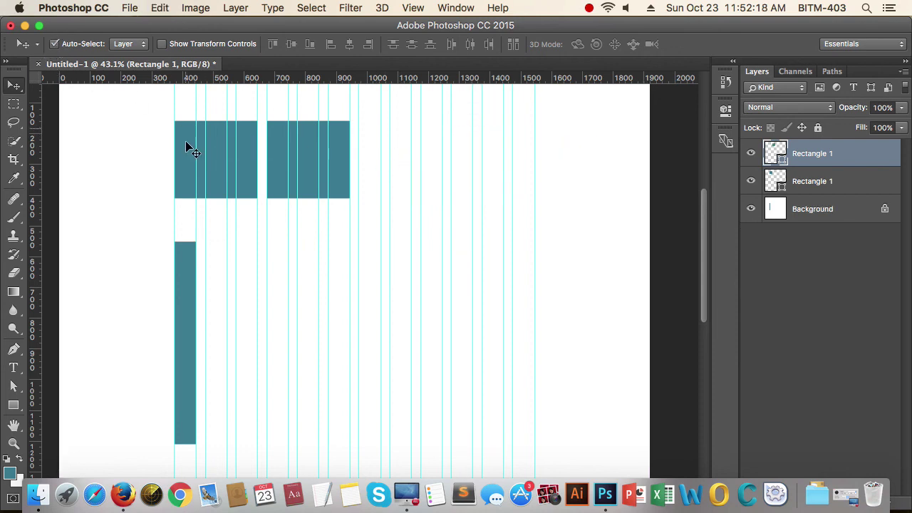
click(250, 164)
shift+click(278, 171)
drag(279, 173, 460, 171)
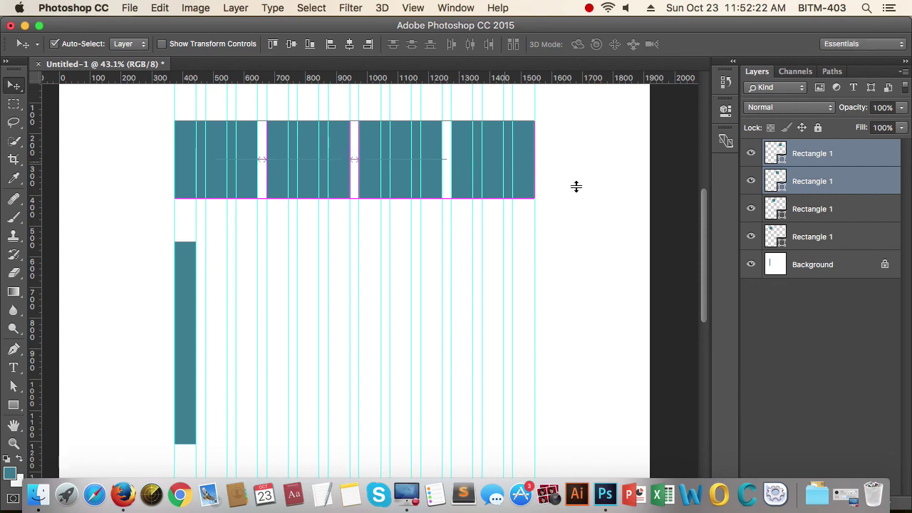
click(564, 173)
Inspect the row's outer edges up close against the last and first guides, and look over all four blocks and their gutters.
scroll(549, 203, up, 10)
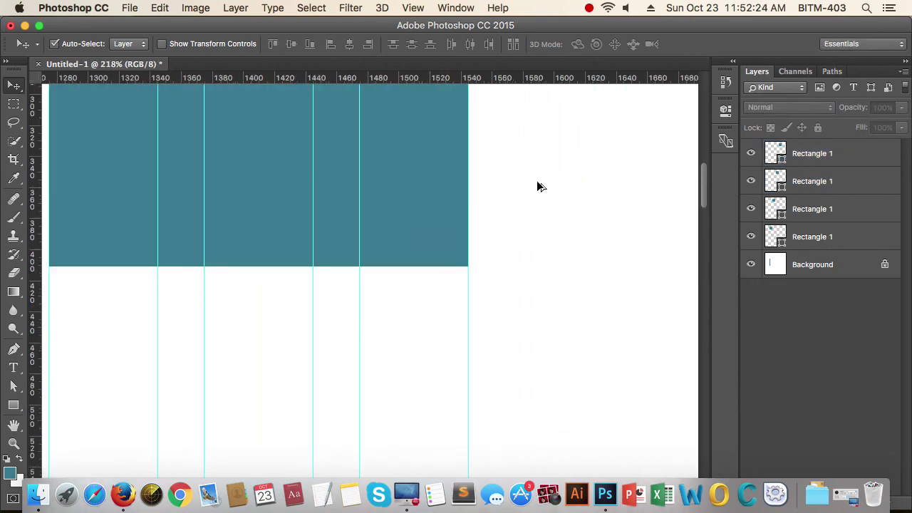
scroll(480, 354, down, 5)
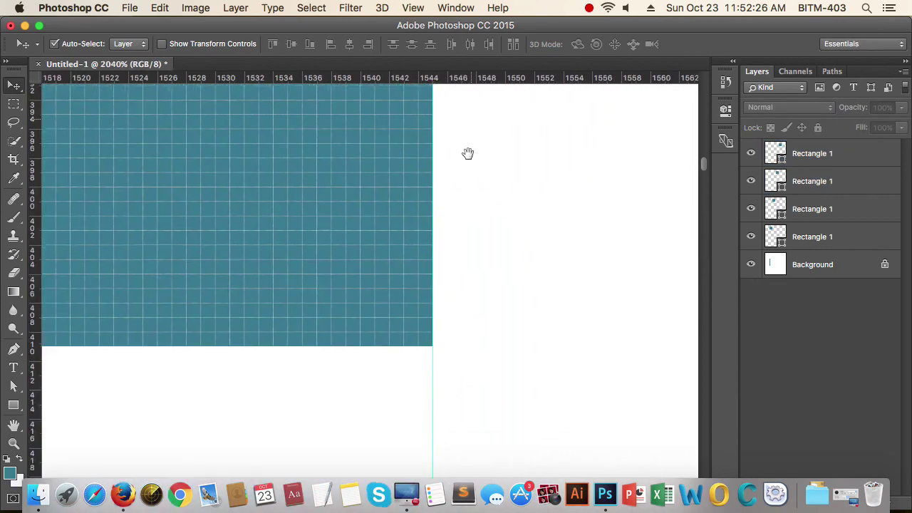
scroll(480, 307, up, 4)
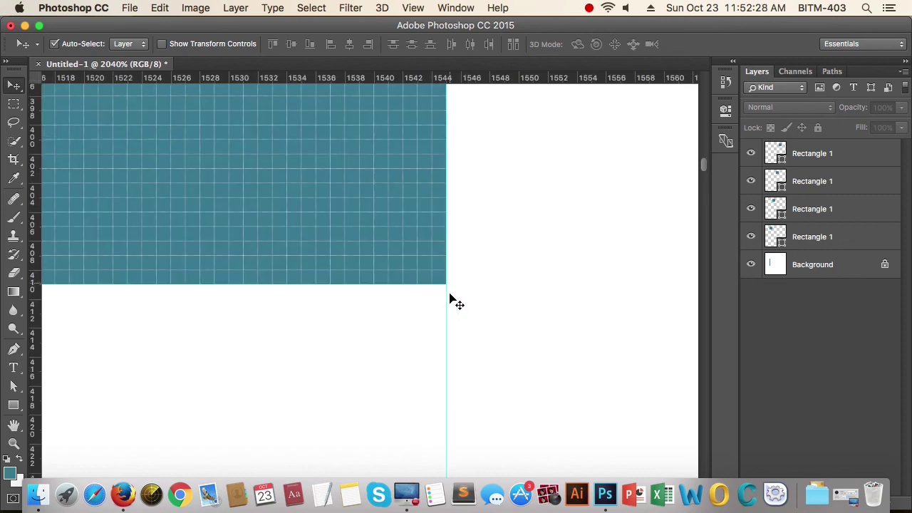
scroll(444, 285, down, 15)
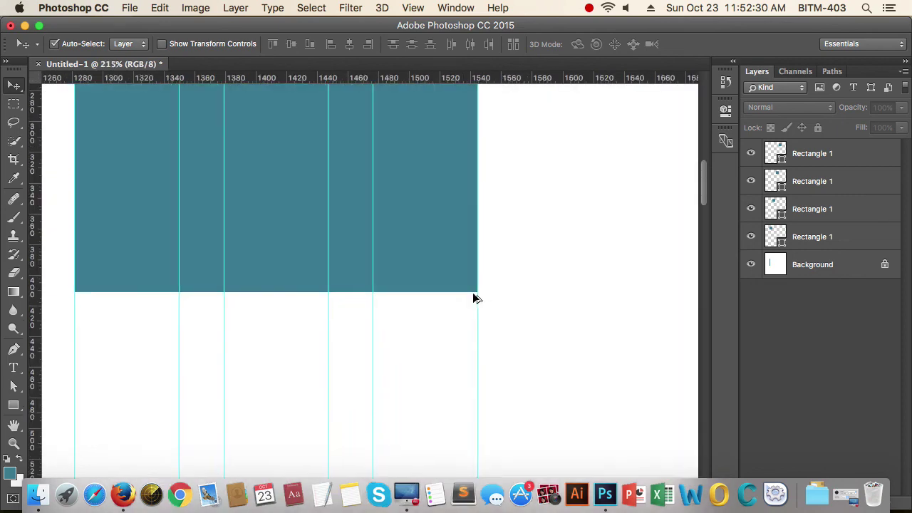
scroll(378, 292, up, 10)
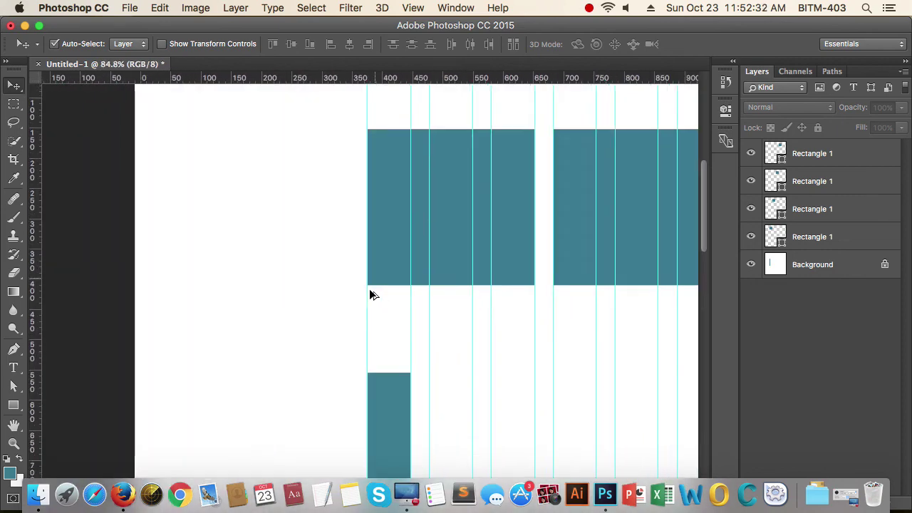
scroll(389, 285, up, 4)
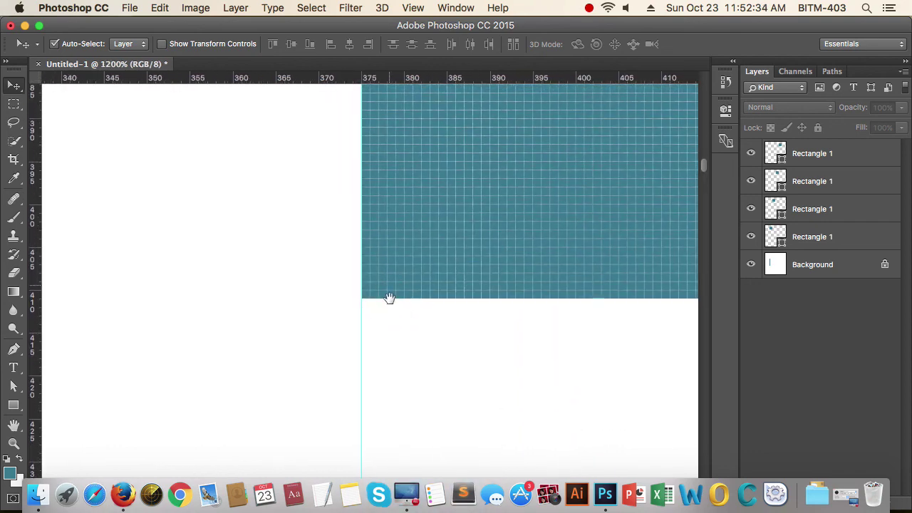
scroll(387, 299, down, 12)
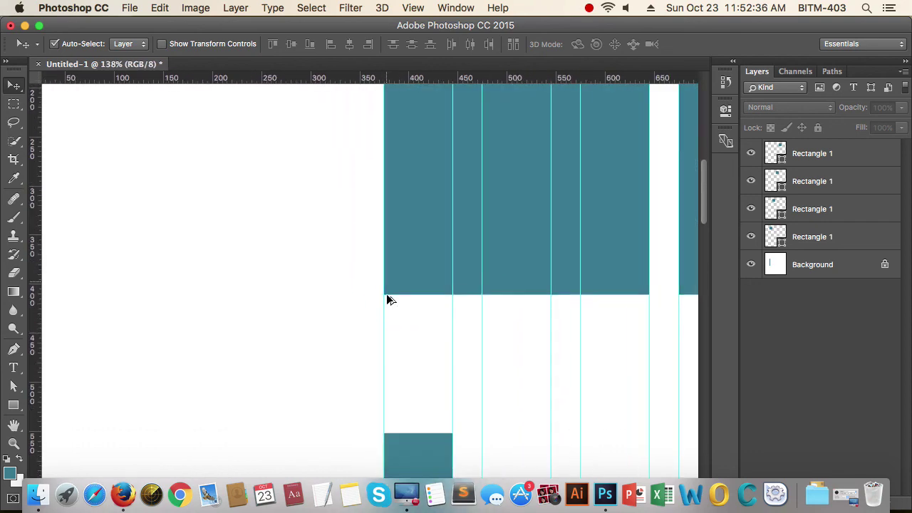
click(465, 298)
drag(465, 298, 283, 281)
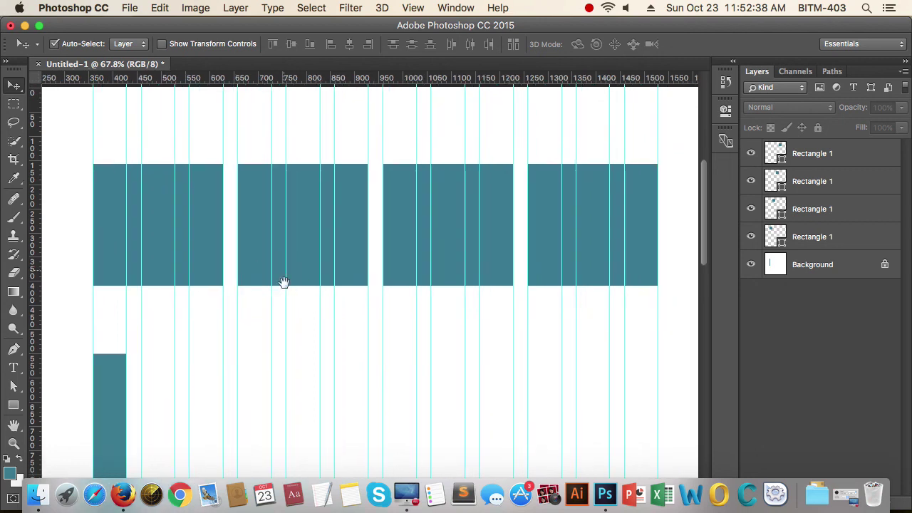
scroll(342, 300, down, 1)
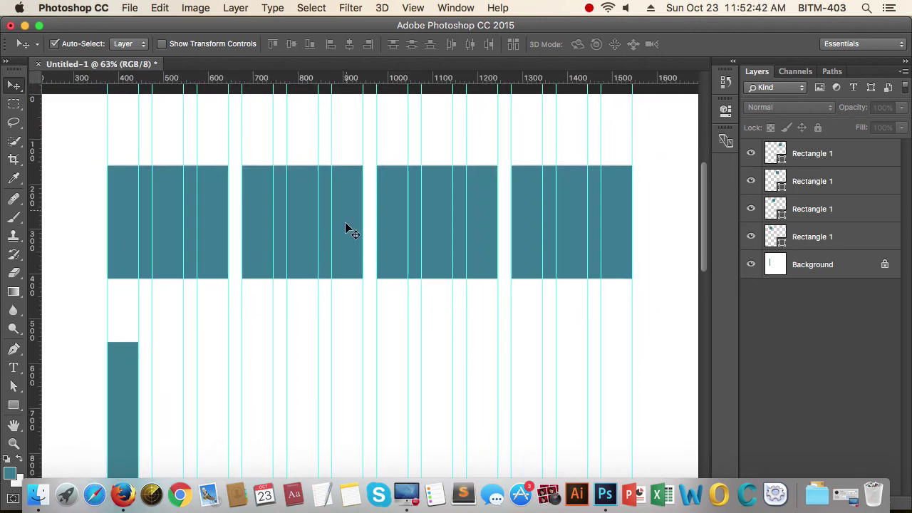
Delete the three duplicate rectangles, keeping only the block over the first three columns.
click(379, 225)
shift+click(525, 247)
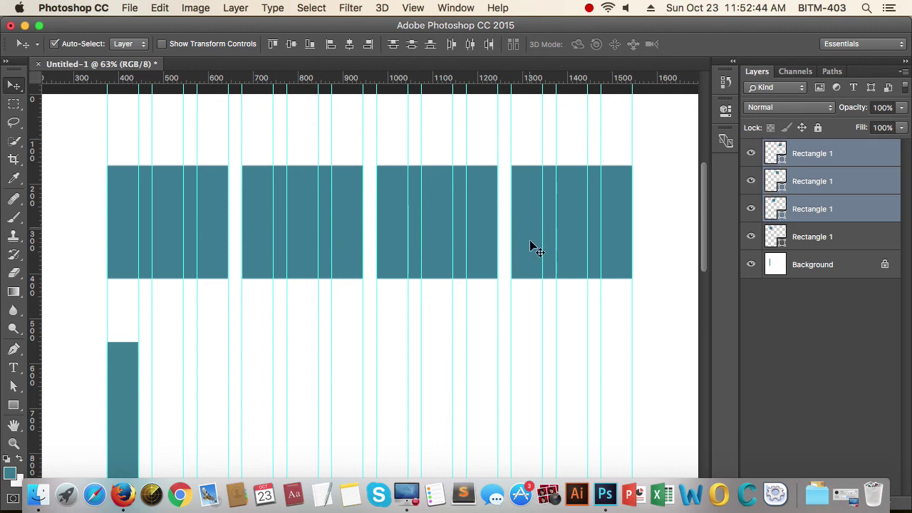
key(Delete)
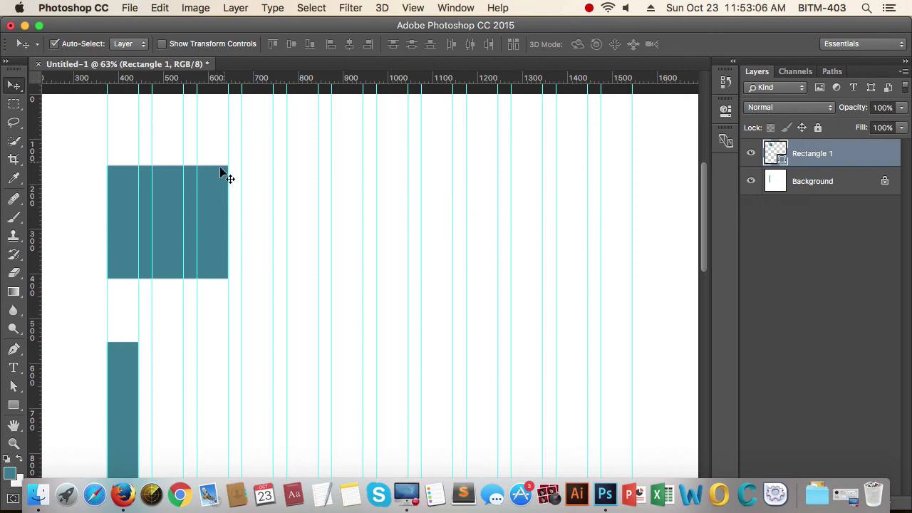
scroll(378, 211, down, 1)
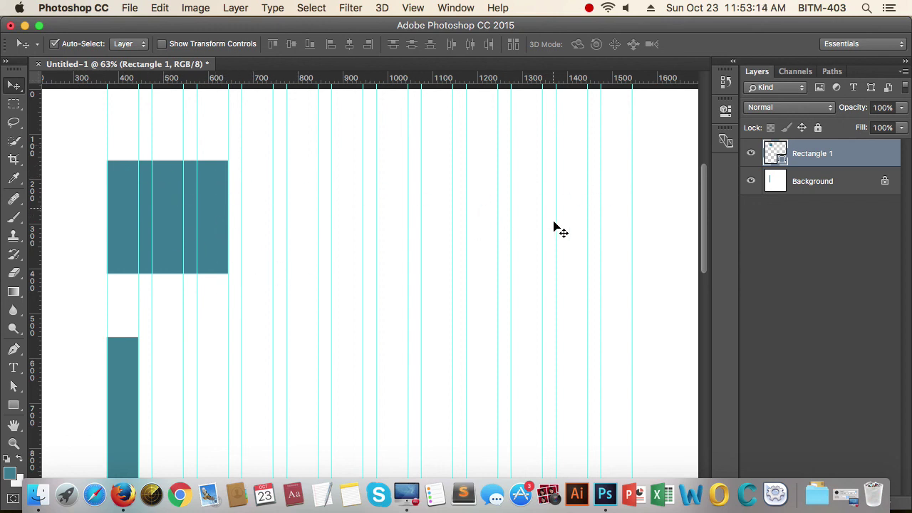
scroll(555, 222, down, 1)
scroll(555, 221, down, 1)
scroll(573, 209, down, 1)
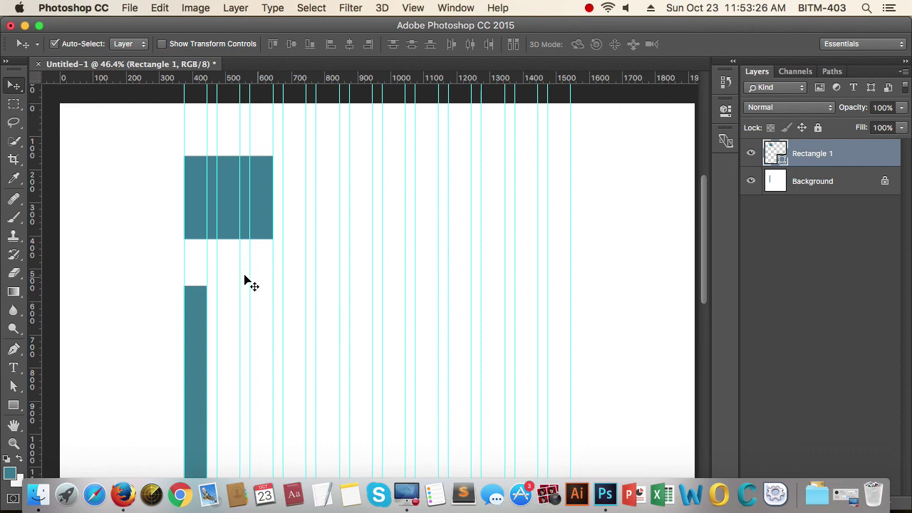
scroll(483, 244, down, 3)
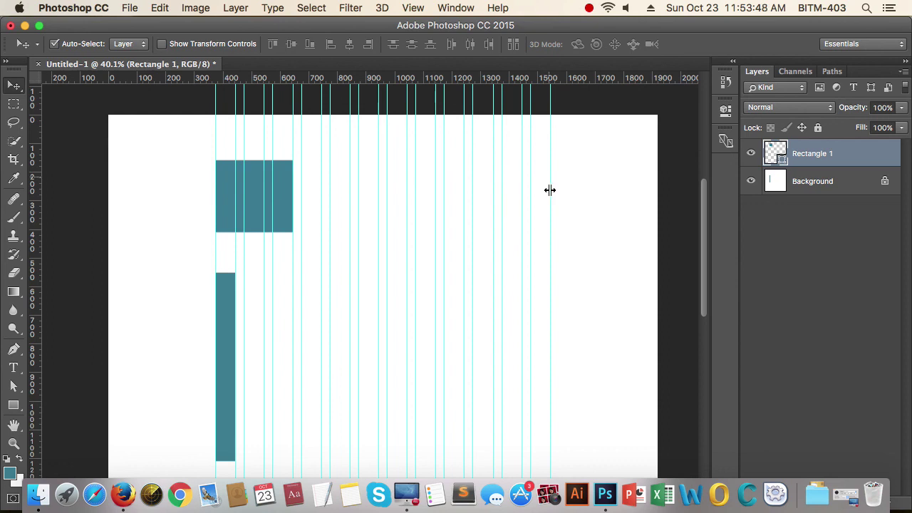
scroll(550, 190, down, 1)
scroll(550, 191, up, 2)
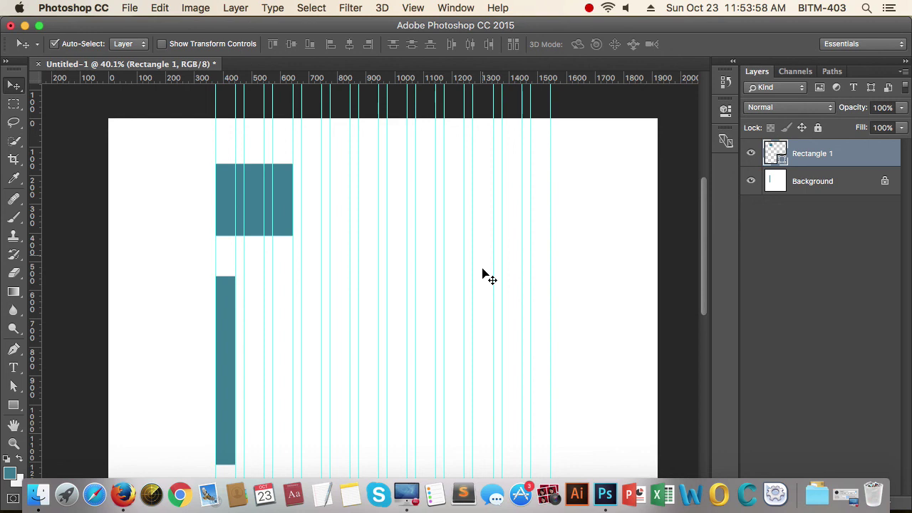
scroll(482, 221, down, 2)
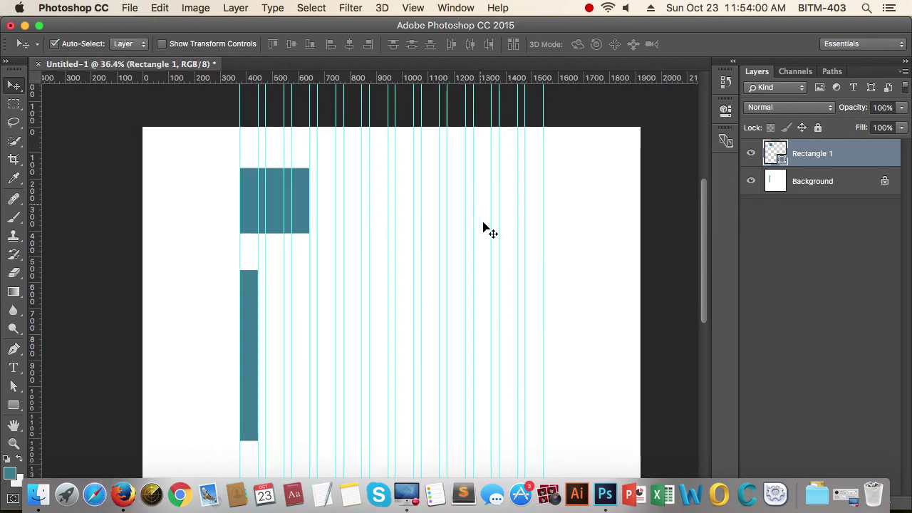
scroll(482, 236, up, 2)
scroll(409, 169, up, 2)
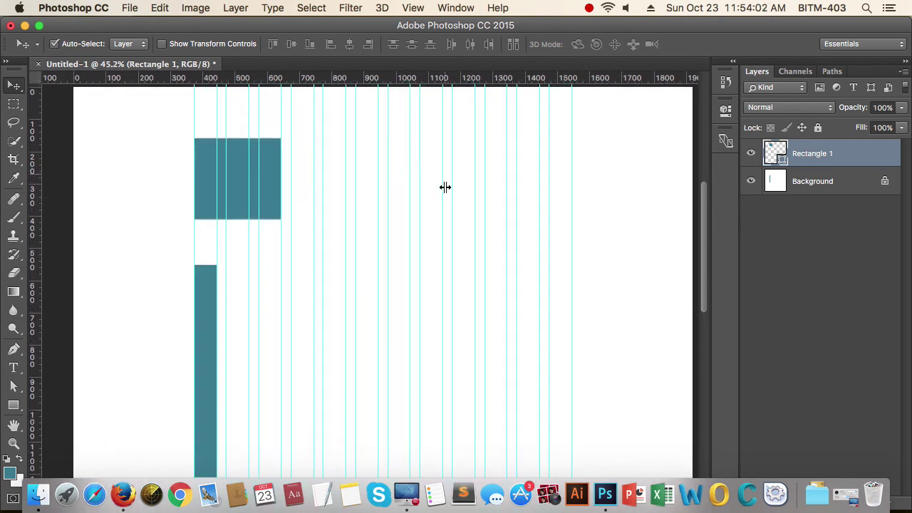
scroll(472, 197, up, 1)
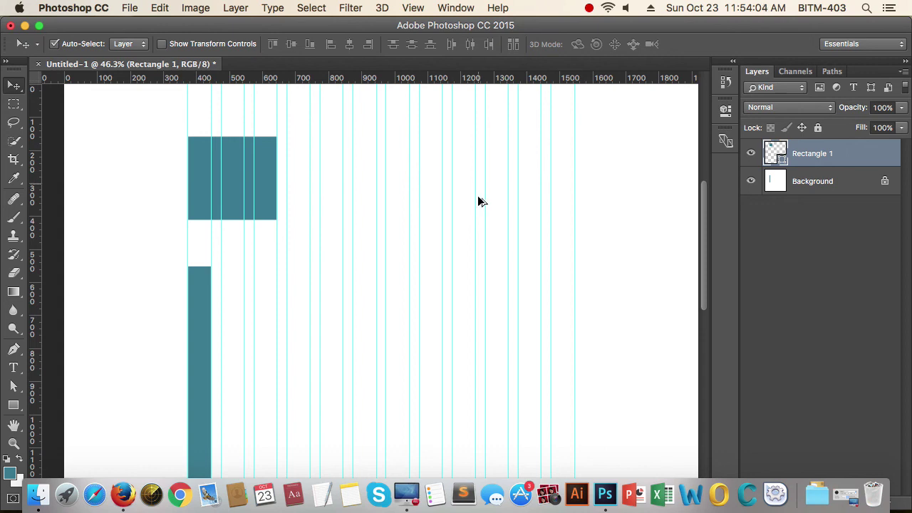
scroll(453, 200, down, 1)
drag(503, 193, 539, 196)
scroll(539, 196, up, 1)
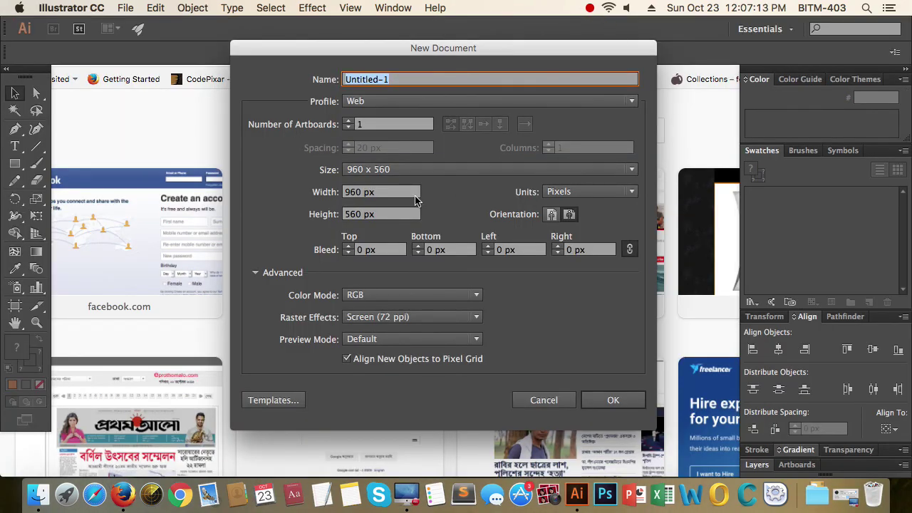
In Illustrator, set the new document's units to inches and its artboard size to 3.5 in wide by 2 in high.
click(587, 194)
click(586, 240)
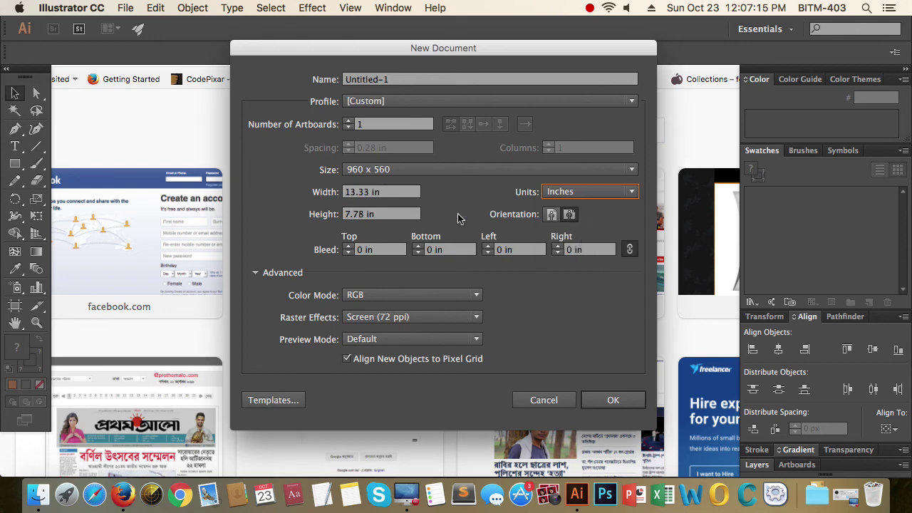
drag(397, 199, 332, 194)
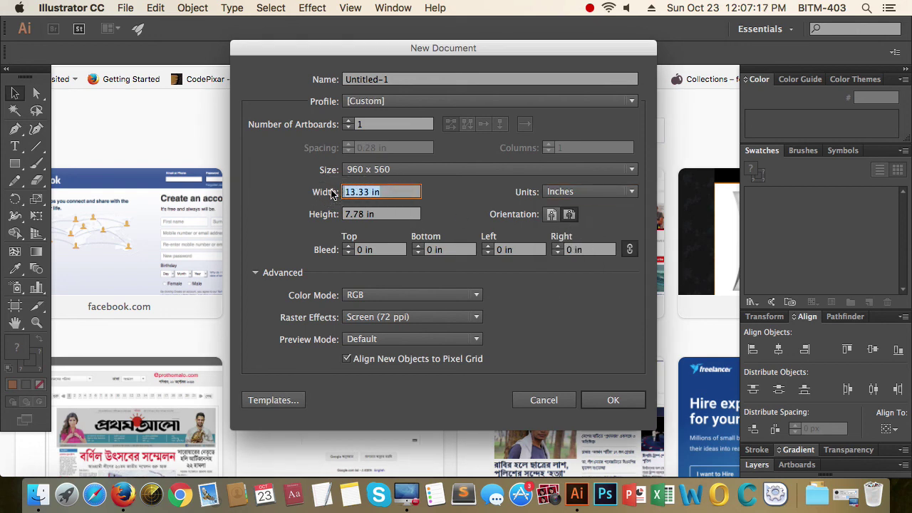
text(3.5)
key(Tab)
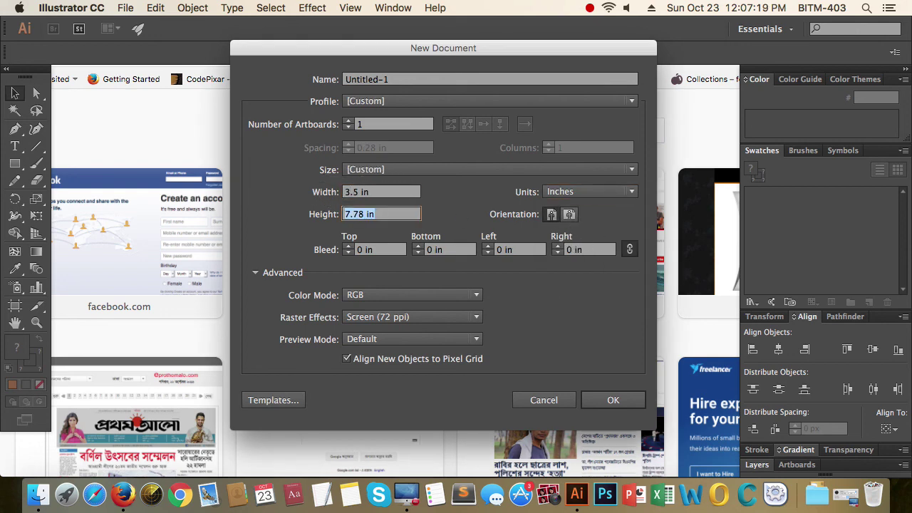
text(2)
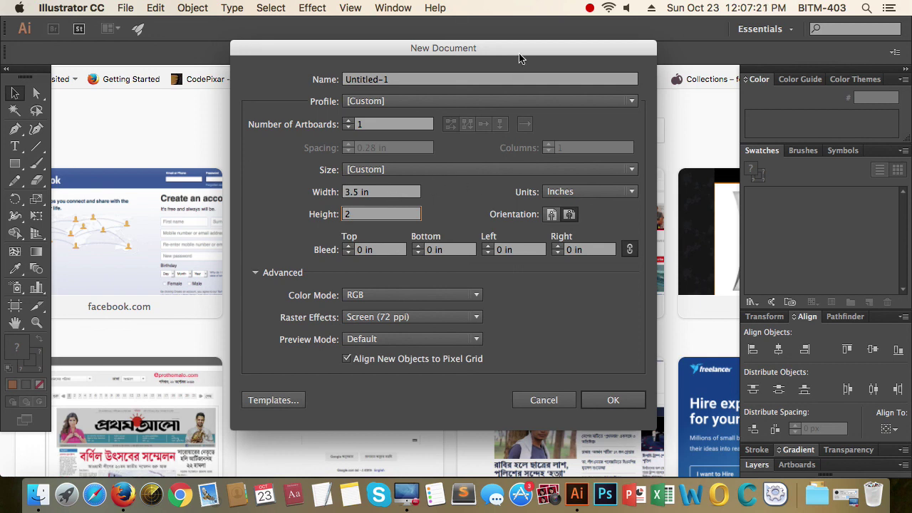
drag(520, 59, 520, 48)
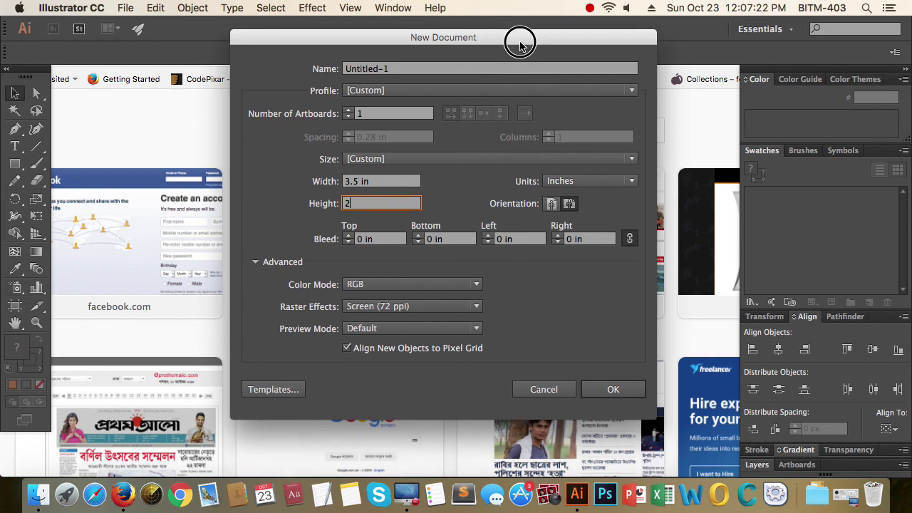
Give the new document a 0.125 in bleed on all sides, CMYK color mode and High (300 ppi) raster effects, and create it.
click(348, 236)
click(441, 280)
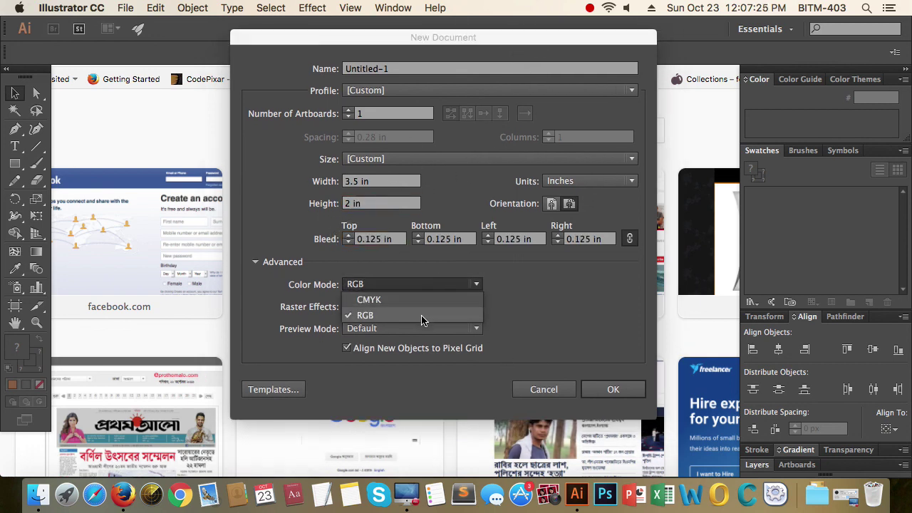
click(421, 320)
click(423, 285)
click(424, 299)
click(421, 306)
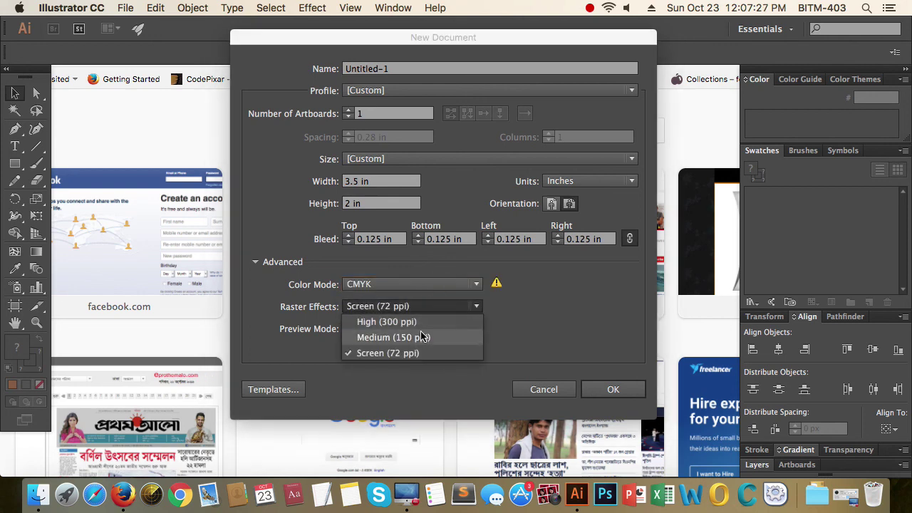
click(387, 322)
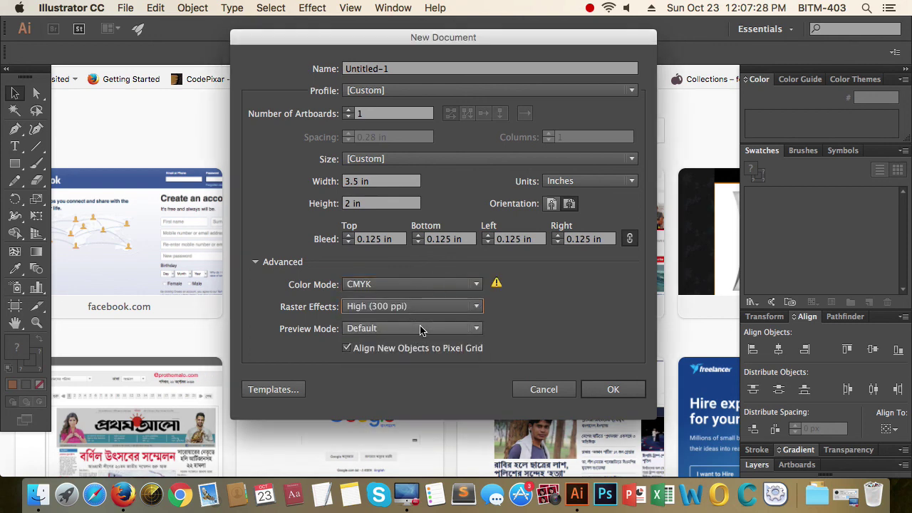
click(614, 391)
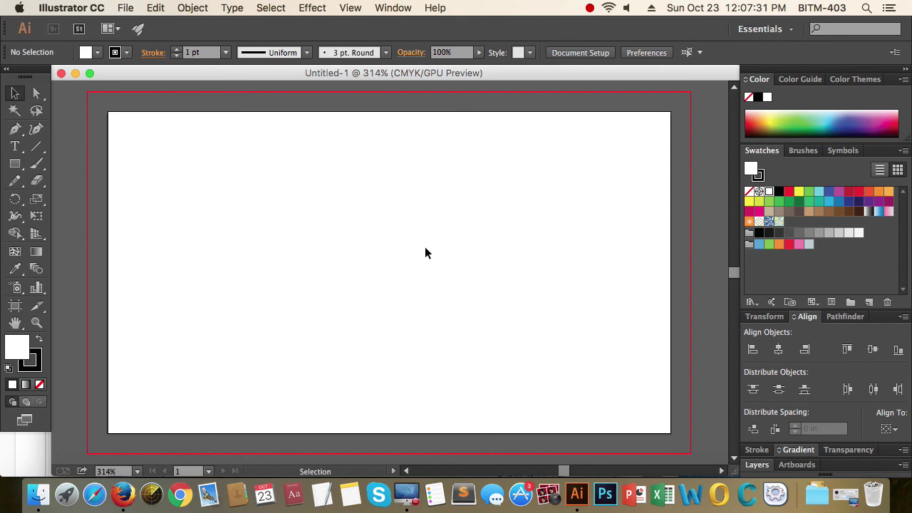